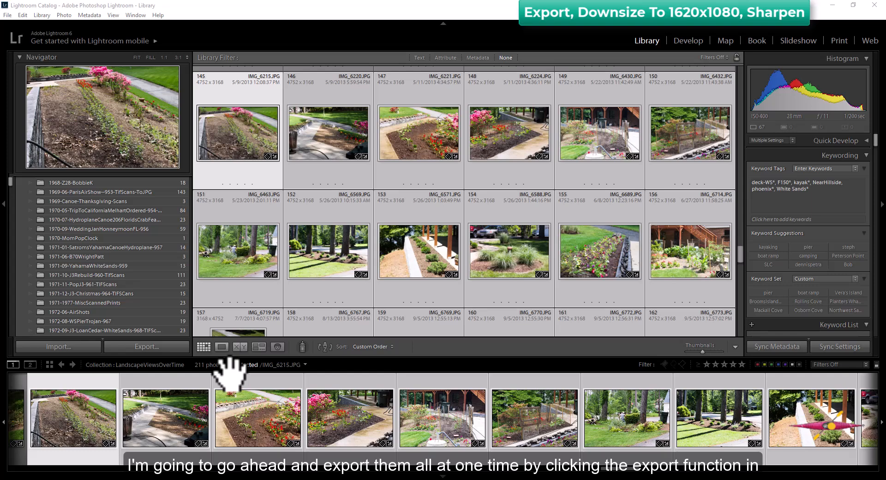
Open the export settings for the selected photos and review the location, file naming and image sizing options.
{"action": "left_click", "coordinate": [160, 350]}
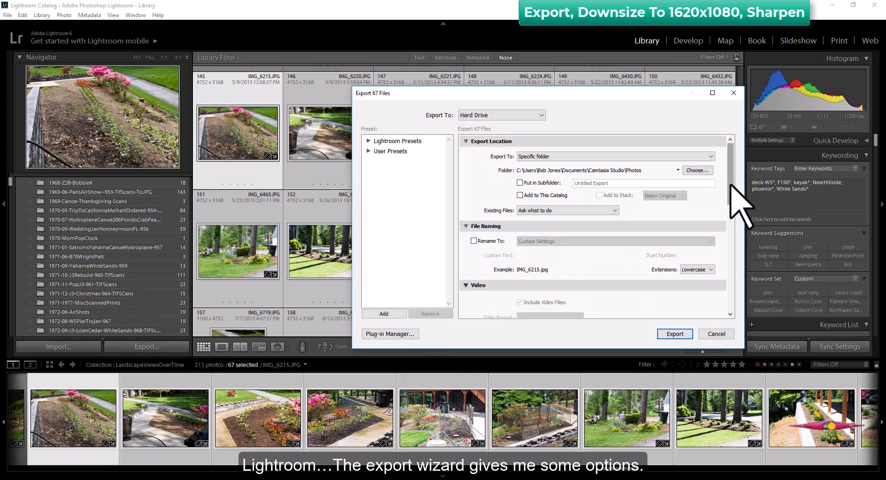
{"action": "left_click", "coordinate": [731, 184]}
{"action": "left_click_drag", "start_coordinate": [730, 183], "coordinate": [730, 198]}
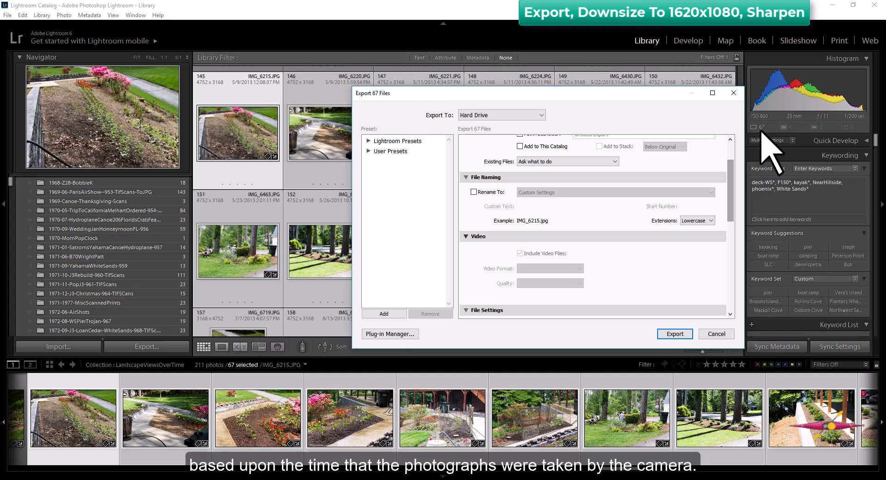
{"action": "left_click_drag", "start_coordinate": [731, 184], "coordinate": [733, 257]}
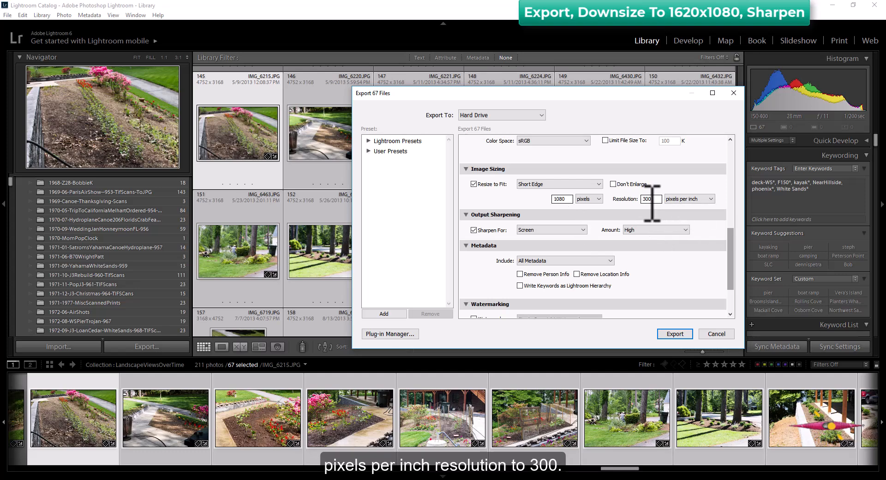
{"action": "left_click_drag", "start_coordinate": [731, 244], "coordinate": [738, 266]}
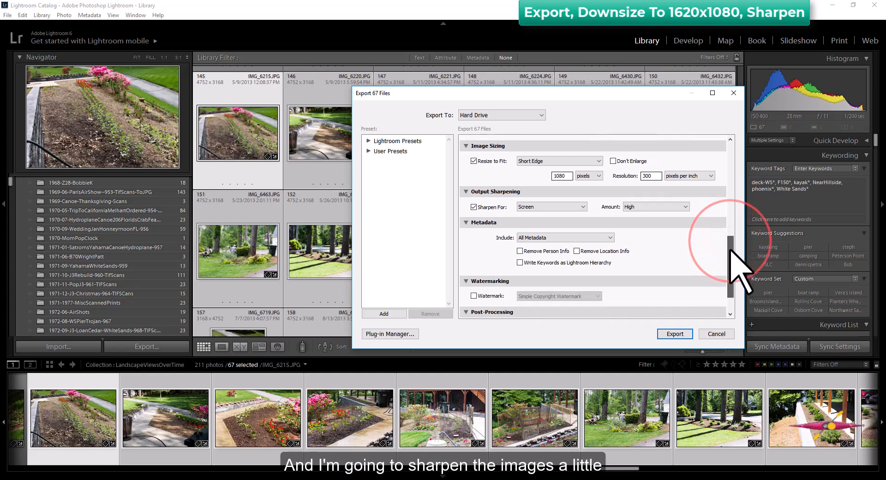
Keep output sharpening for Screen at the High amount and export the selected photos.
{"action": "left_click", "coordinate": [474, 206]}
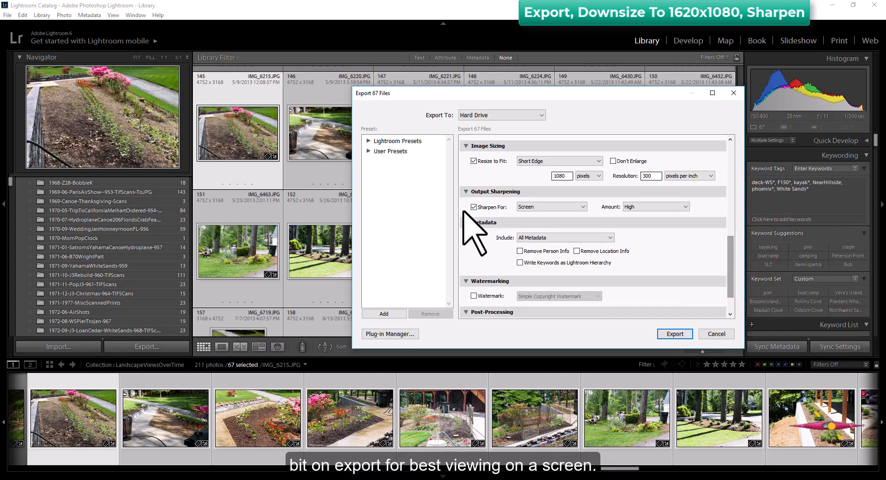
{"action": "left_click", "coordinate": [569, 208]}
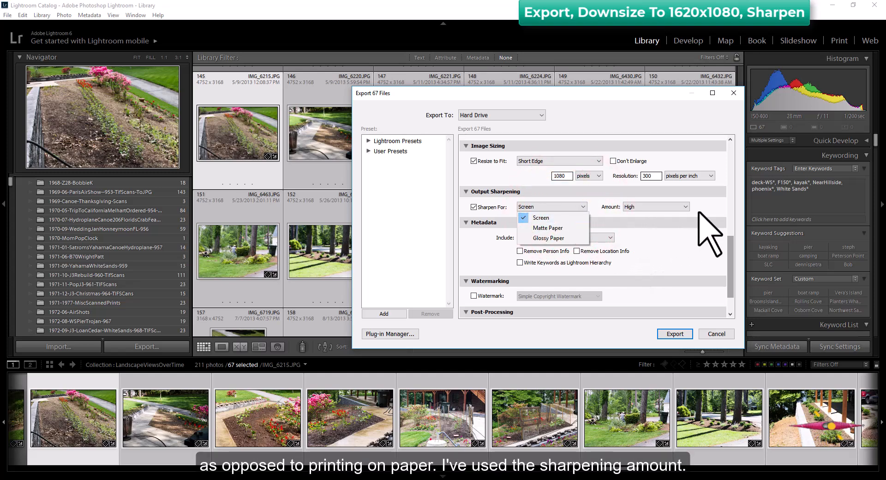
{"action": "left_click", "coordinate": [717, 211]}
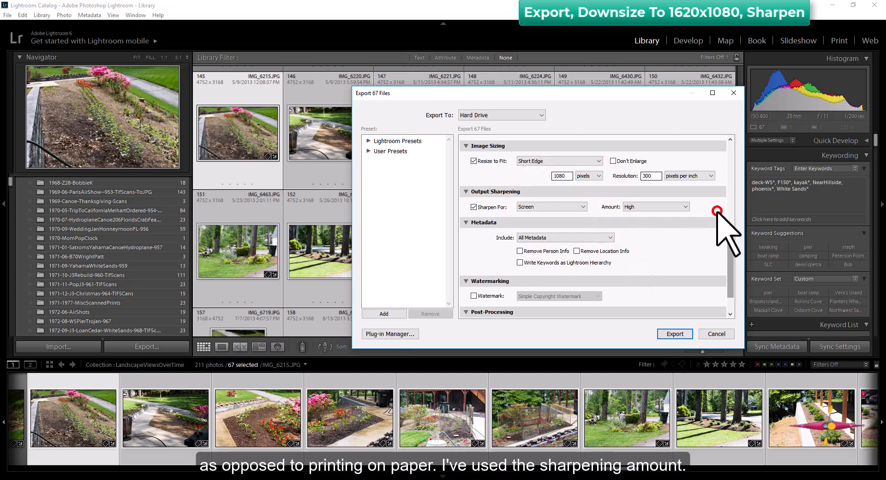
{"action": "left_click", "coordinate": [685, 208]}
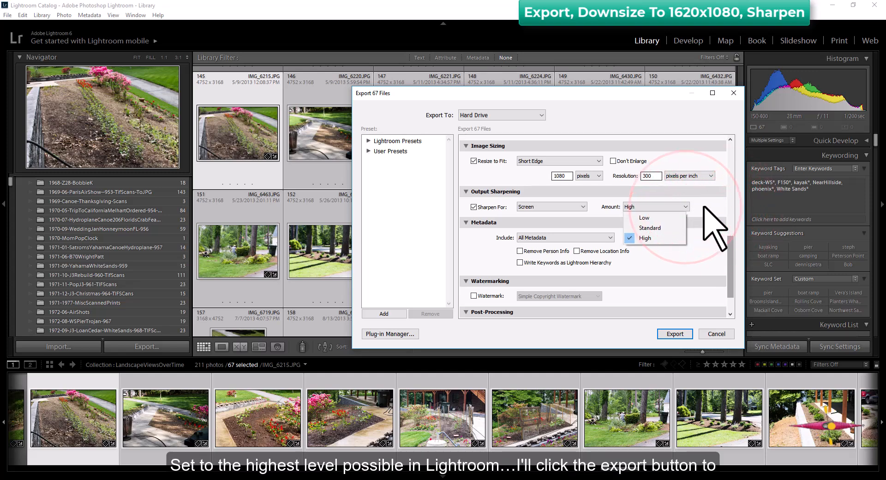
{"action": "left_click", "coordinate": [703, 206]}
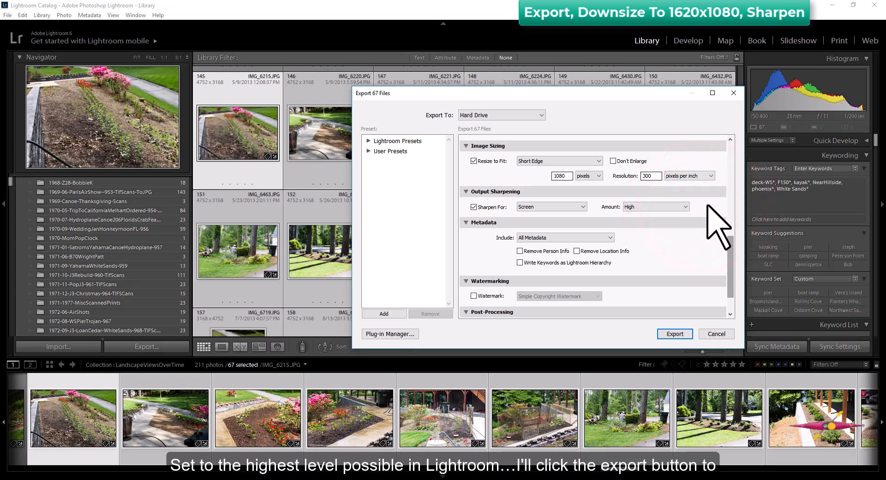
{"action": "left_click", "coordinate": [676, 334]}
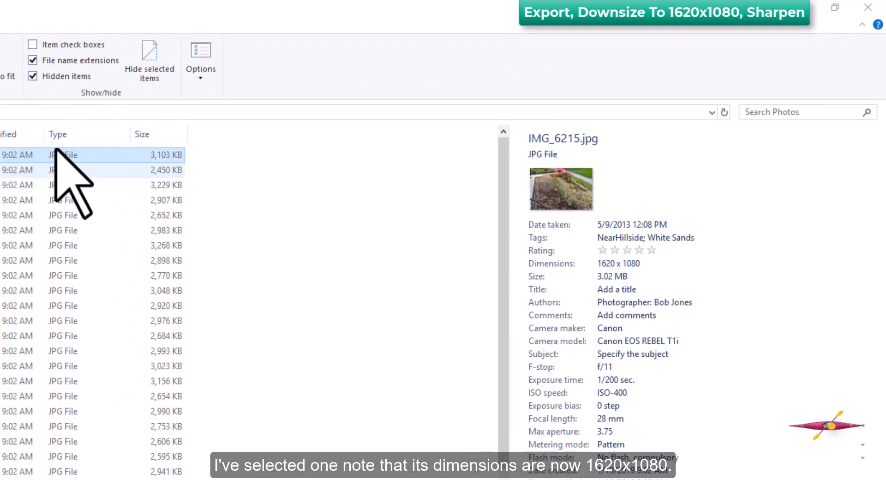
Switch to the new Camtasia project and choose 1080p HD (1920x1080) as the canvas dimensions in the project settings.
{"action": "left_click", "coordinate": [316, 109]}
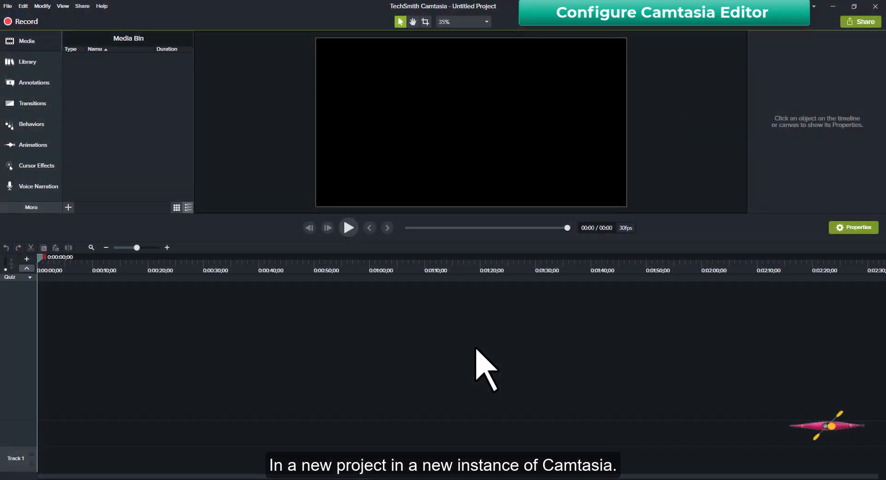
{"action": "left_click", "coordinate": [457, 22]}
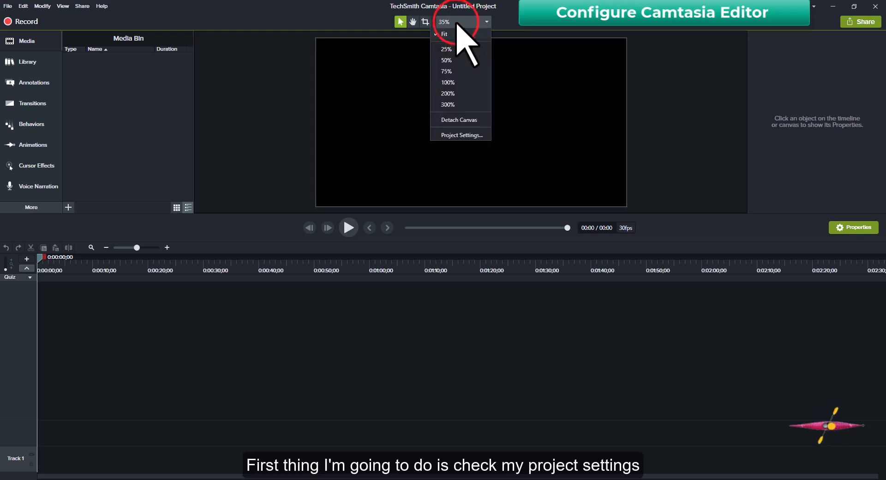
{"action": "left_click", "coordinate": [479, 136]}
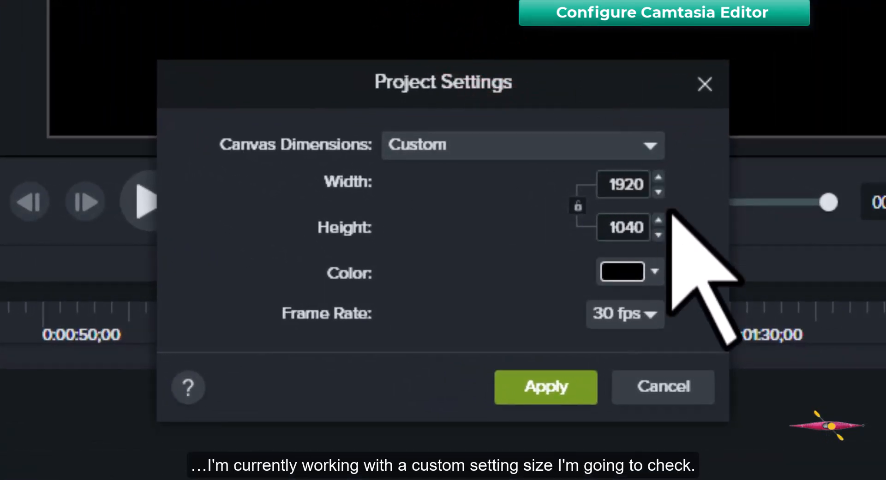
{"action": "left_click", "coordinate": [521, 148]}
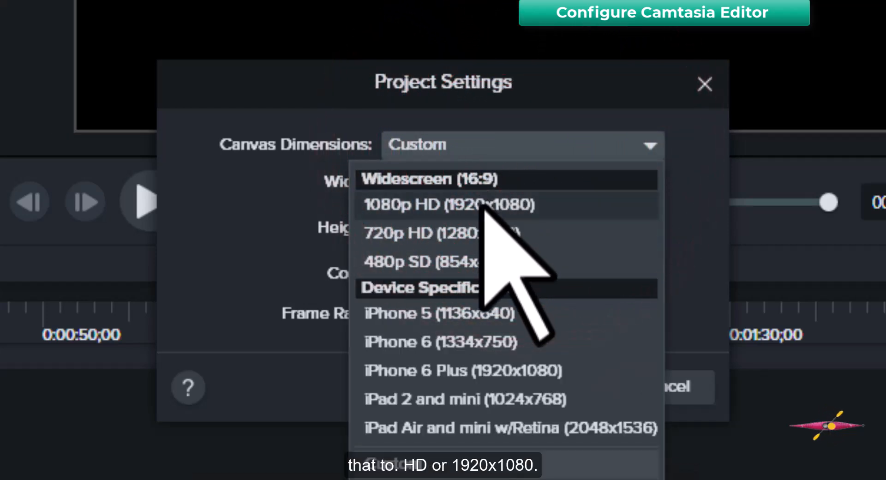
{"action": "left_click", "coordinate": [524, 203]}
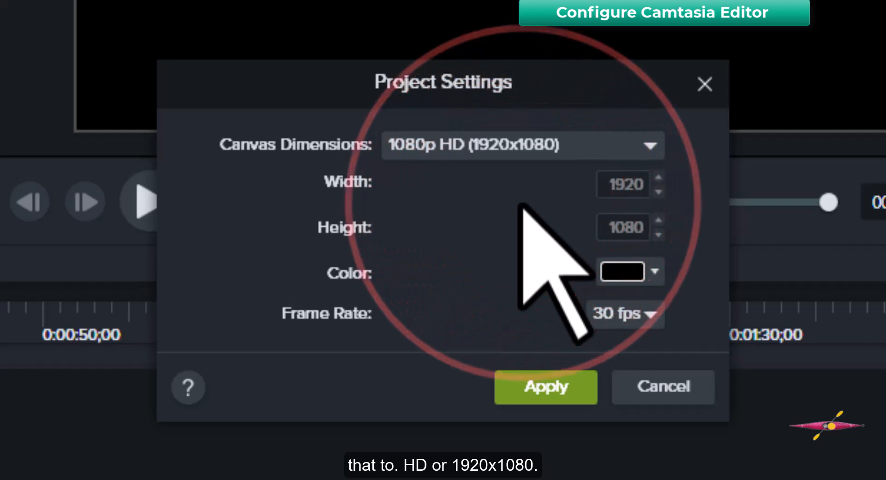
Set the canvas color to the teal swatch of the PhotoSlideShow theme and apply the project settings.
{"action": "left_click", "coordinate": [625, 279]}
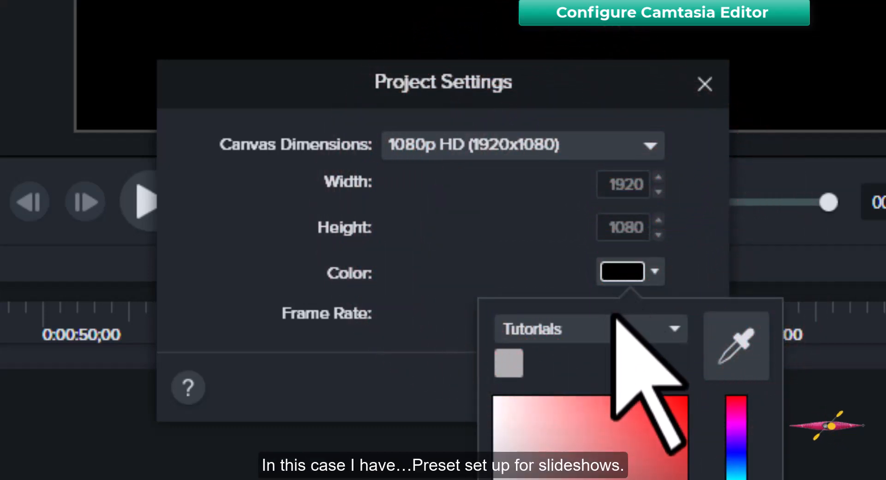
{"action": "left_click", "coordinate": [632, 330]}
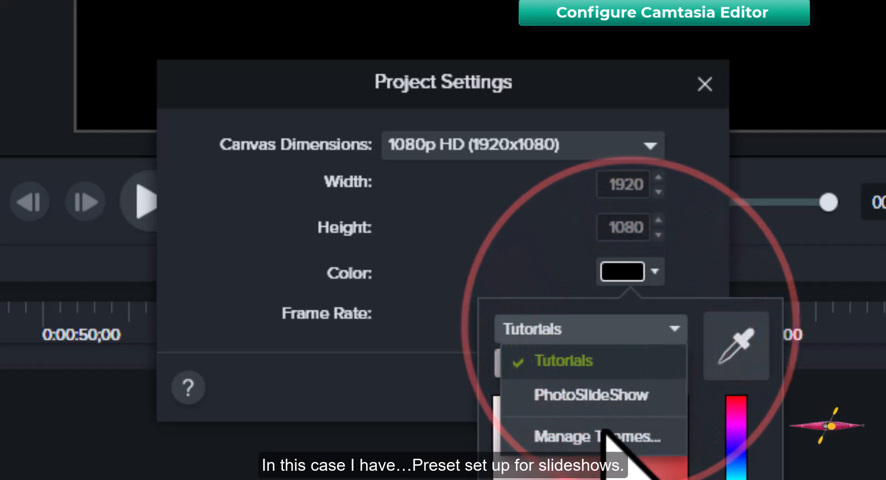
{"action": "left_click", "coordinate": [606, 398]}
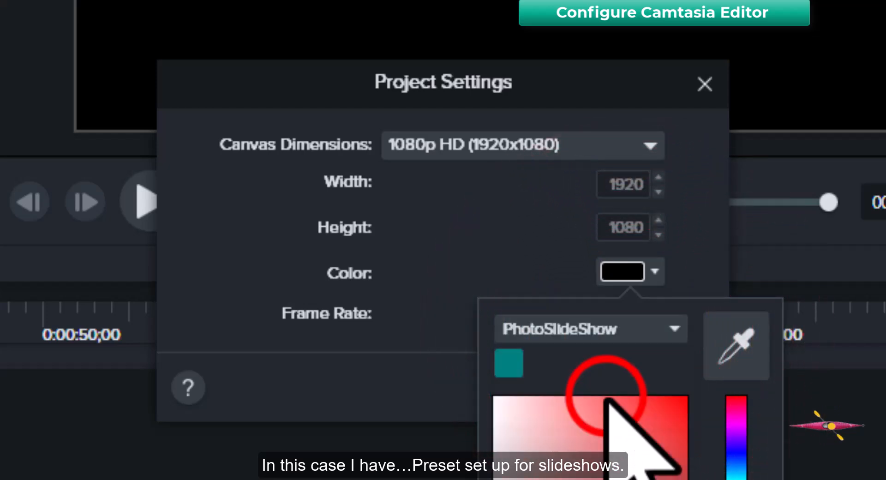
{"action": "left_click", "coordinate": [509, 363]}
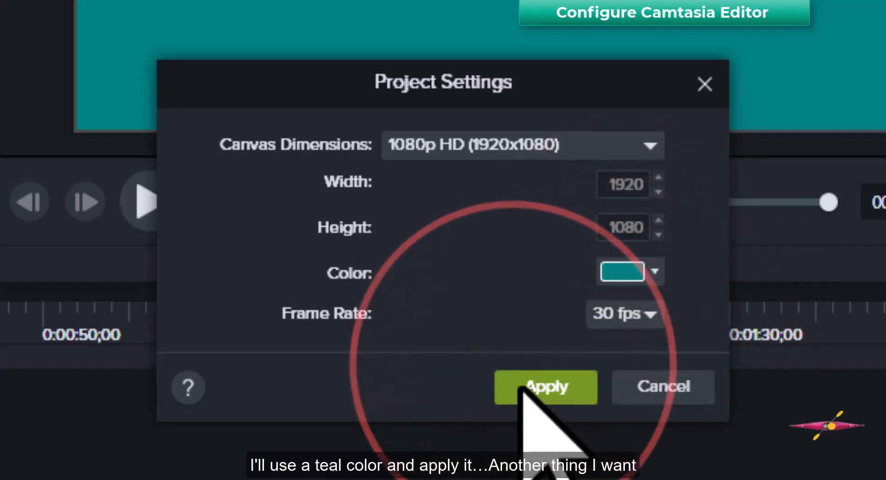
{"action": "left_click", "coordinate": [529, 385]}
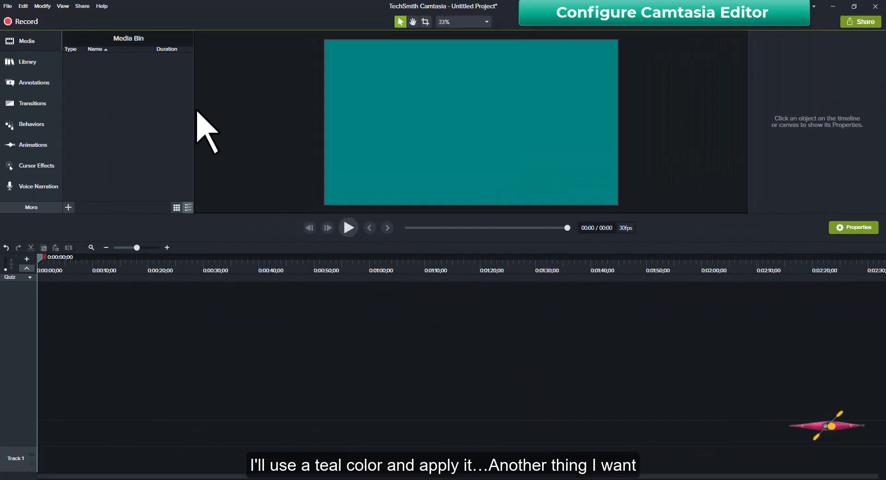
Check the default durations in the timing preferences, especially the one for images, and accept them.
{"action": "left_click", "coordinate": [23, 6]}
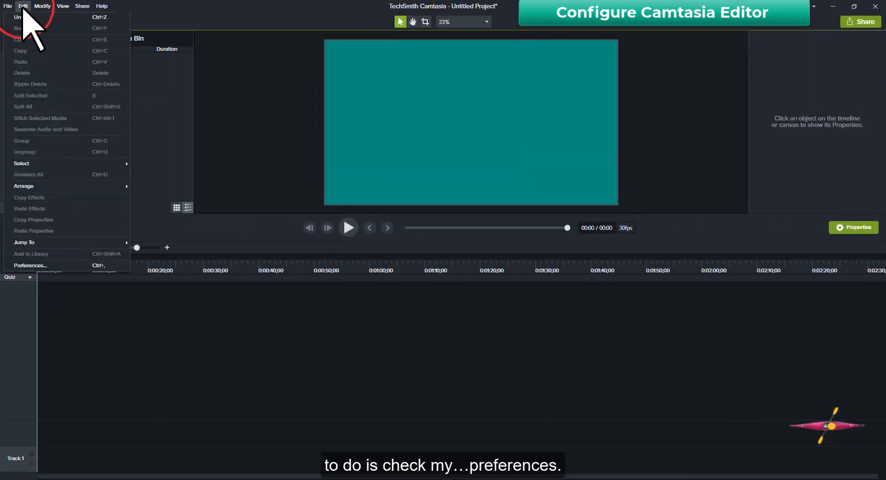
{"action": "left_click", "coordinate": [39, 266]}
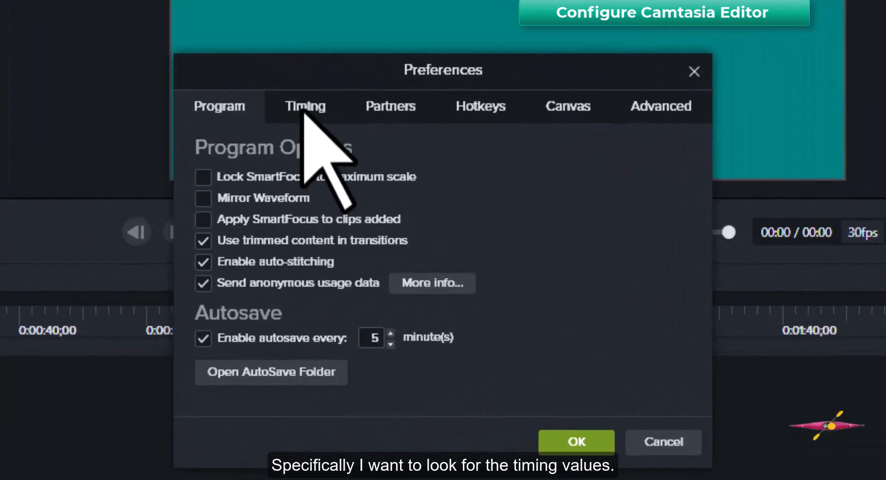
{"action": "left_click", "coordinate": [303, 111]}
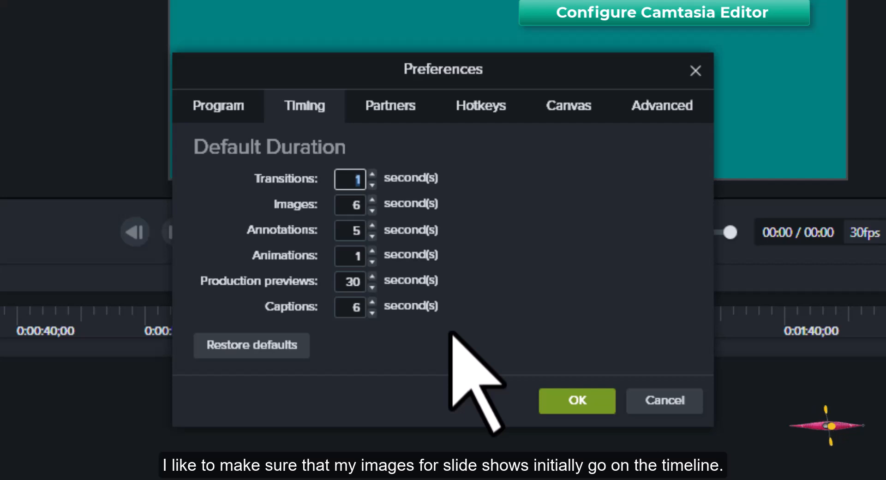
{"action": "key", "text": "Tab"}
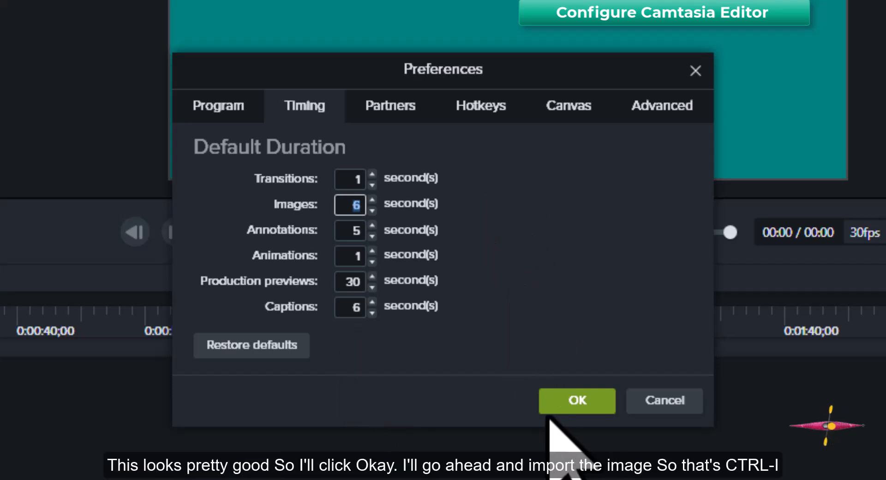
{"action": "left_click", "coordinate": [567, 403]}
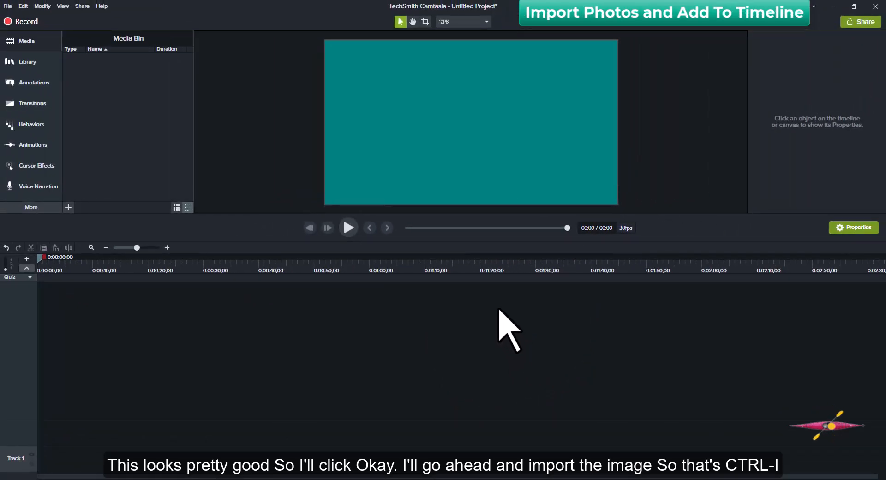
Import all the exported JPG files from the Photos folder into the media bin.
{"action": "key", "text": "ctrl+i"}
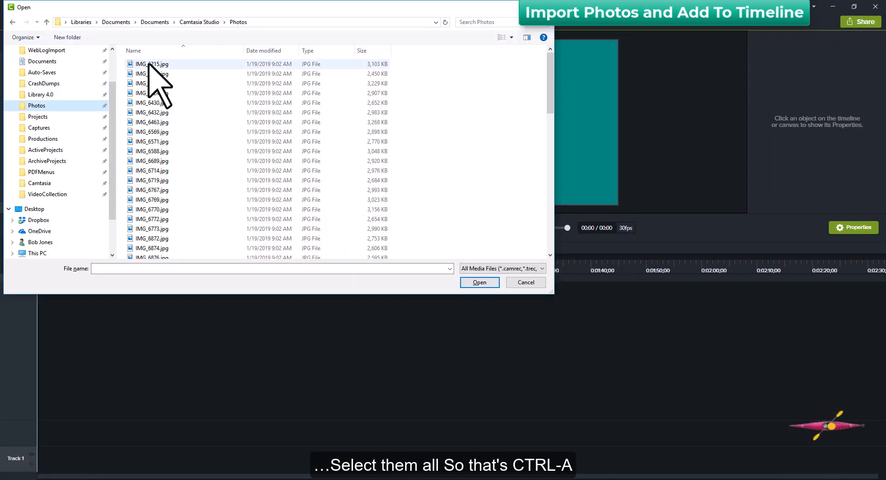
{"action": "left_click", "coordinate": [148, 63]}
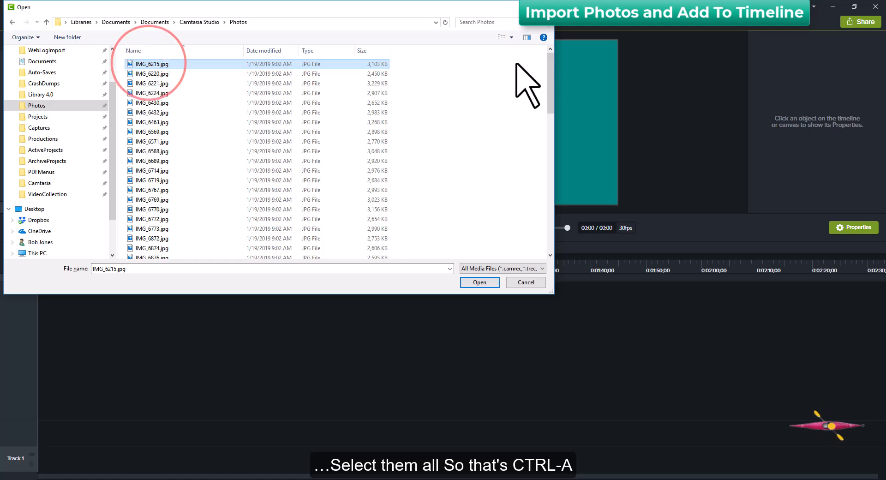
{"action": "left_click_drag", "start_coordinate": [551, 88], "coordinate": [552, 244]}
{"action": "key", "text": "ctrl+a"}
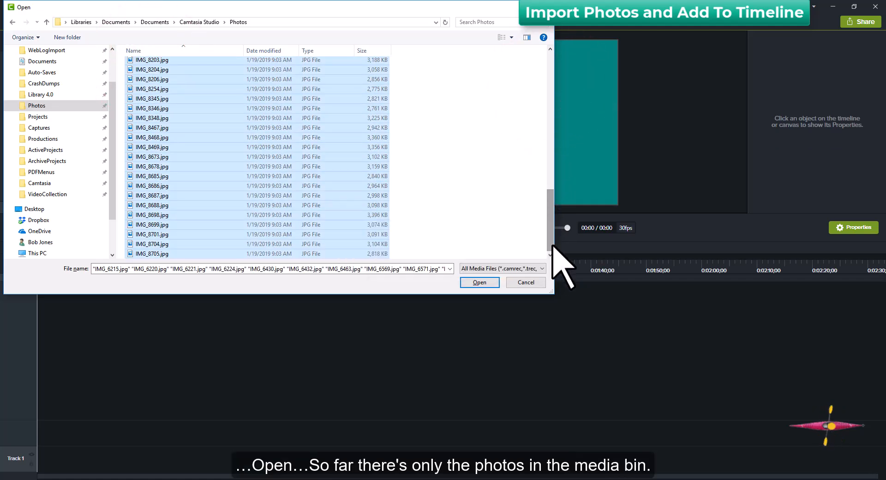
{"action": "left_click", "coordinate": [490, 281]}
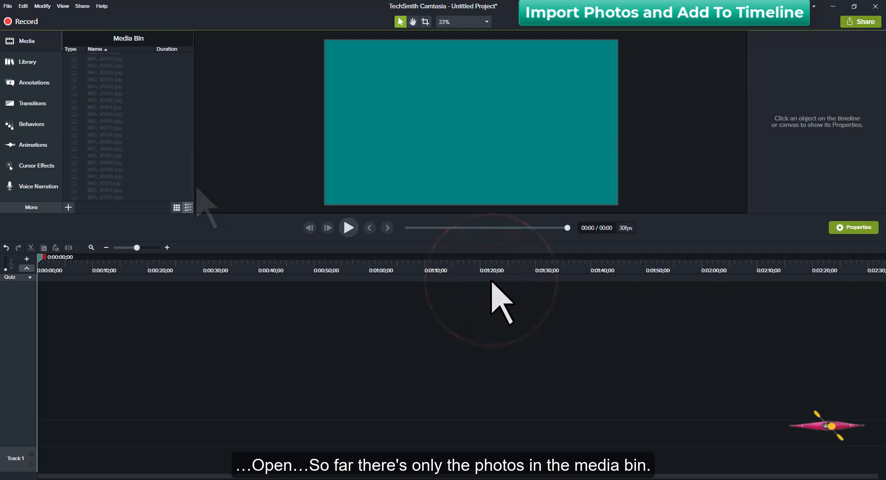
Add all the photos in the media bin to the timeline at the playhead.
{"action": "left_click_drag", "start_coordinate": [190, 187], "coordinate": [188, 55]}
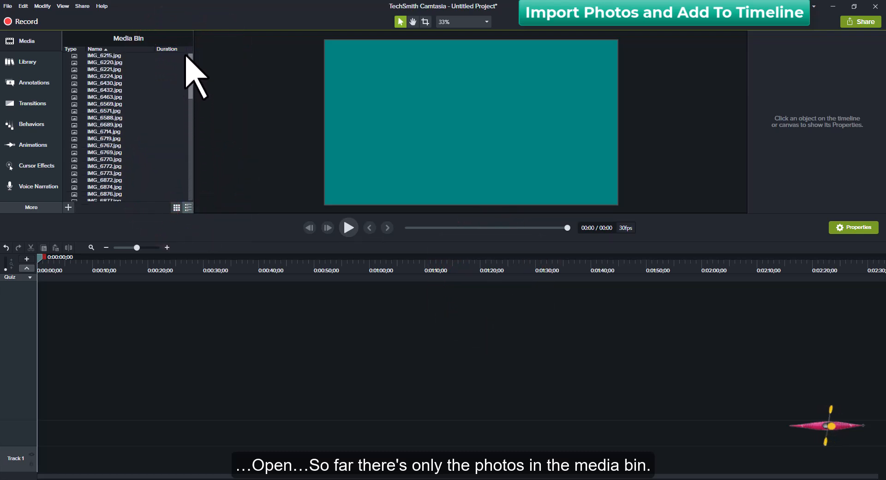
{"action": "left_click", "coordinate": [104, 57]}
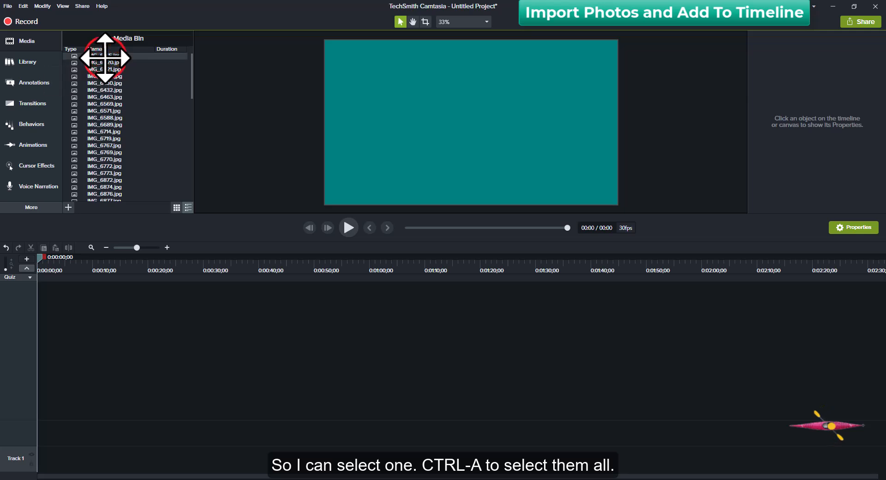
{"action": "key", "text": "ctrl+a"}
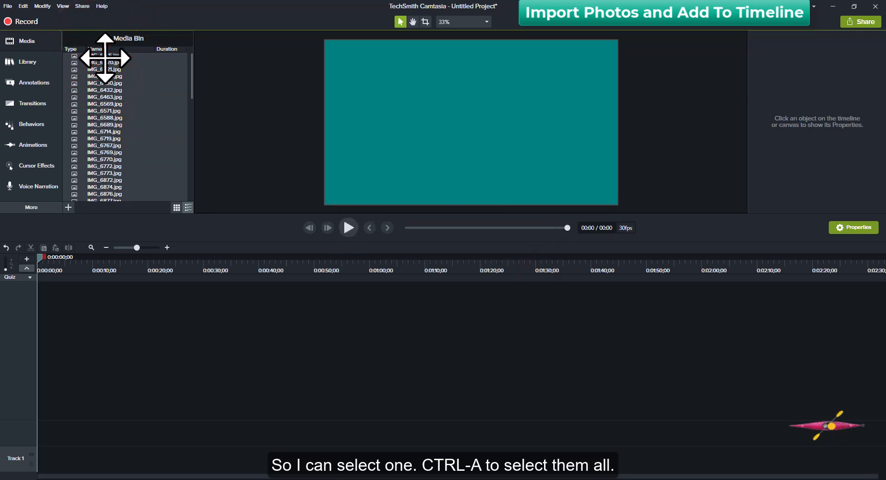
{"action": "right_click", "coordinate": [104, 86]}
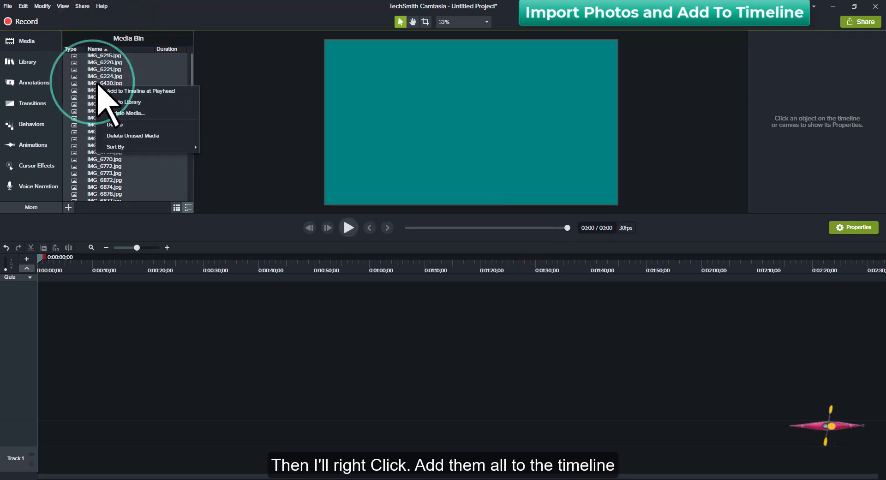
{"action": "left_click", "coordinate": [114, 91]}
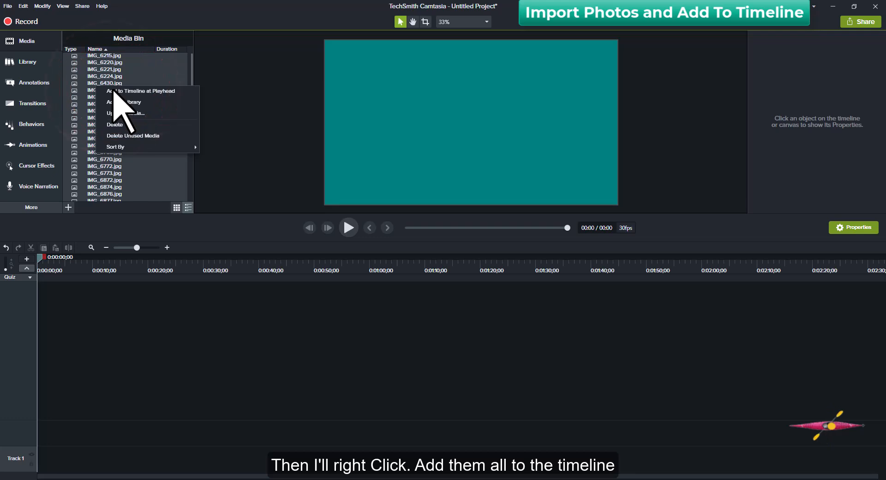
{"action": "left_click", "coordinate": [167, 247]}
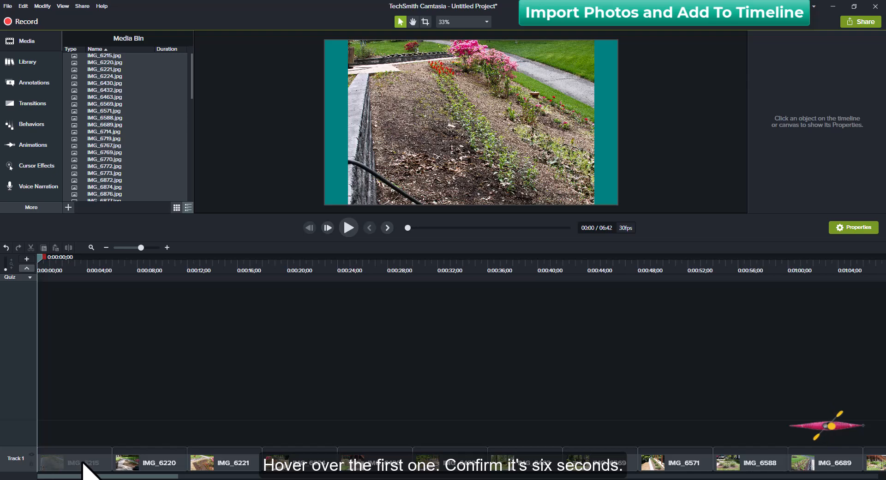
Check the first photo clip's duration and the order of the photos on Track 1, and fit the whole timeline in view.
{"action": "mouse_move", "coordinate": [83, 463]}
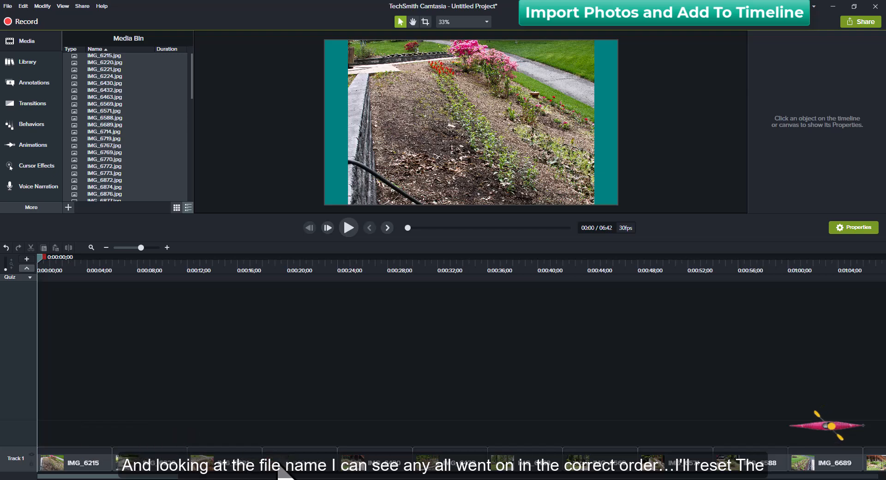
{"action": "mouse_move", "coordinate": [328, 470]}
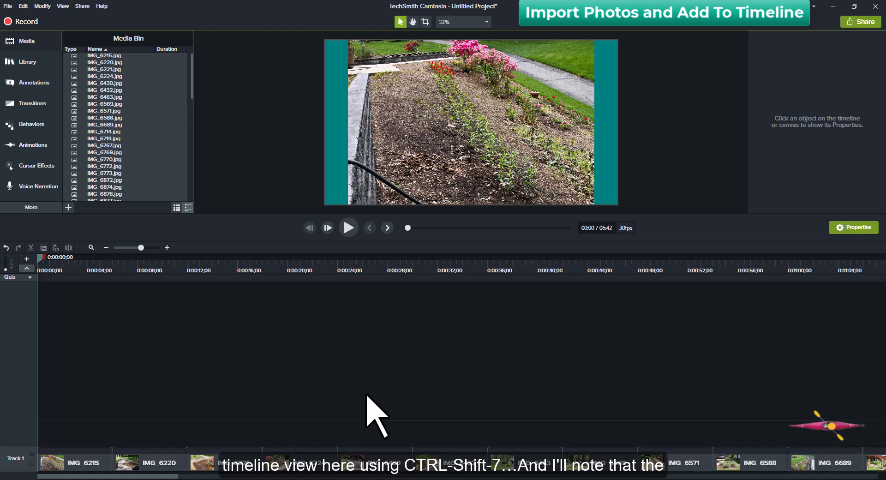
{"action": "key", "text": "ctrl+shift+7"}
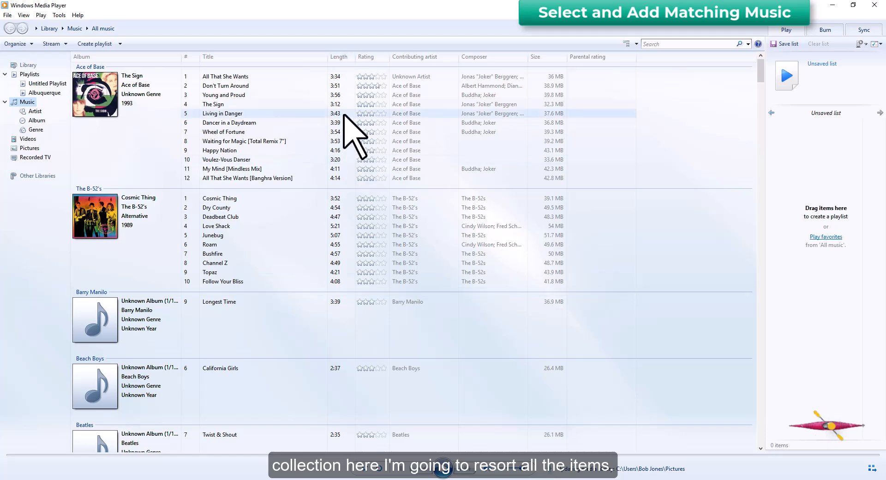
Sort the Windows Media Player music collection by length, longest first, and open the file location of the track Rhiannon from The Dance.
{"action": "left_click", "coordinate": [340, 56]}
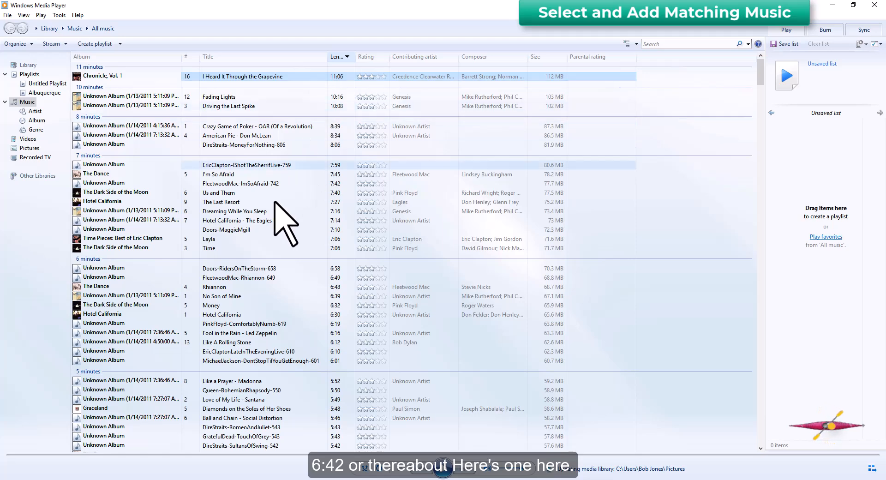
{"action": "left_click", "coordinate": [220, 287]}
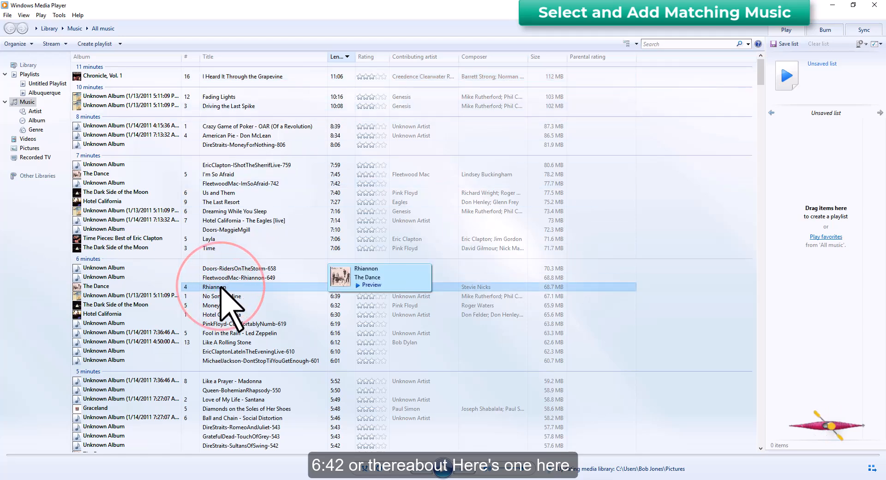
{"action": "right_click", "coordinate": [278, 289]}
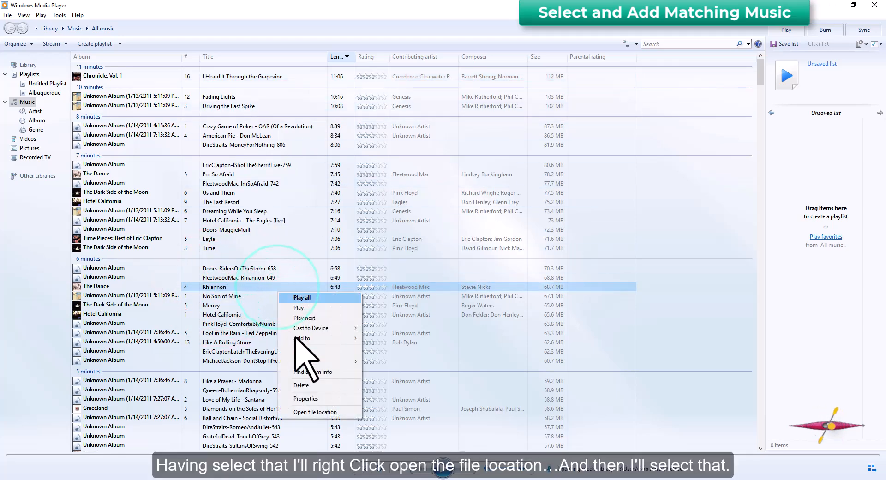
{"action": "left_click", "coordinate": [334, 412]}
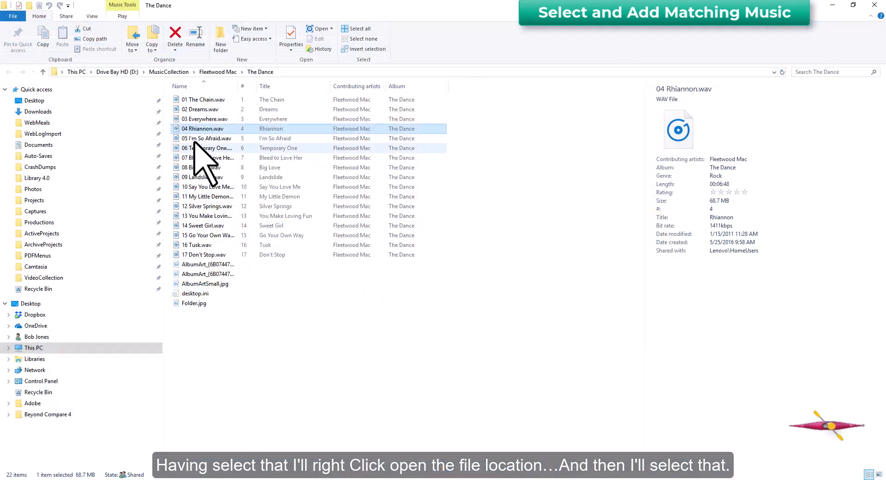
Add 04 Rhiannon.wav from the music folder to the start of Track 2 in the Camtasia project.
{"action": "left_click", "coordinate": [175, 127]}
{"action": "left_click_drag", "start_coordinate": [176, 128], "coordinate": [20, 436]}
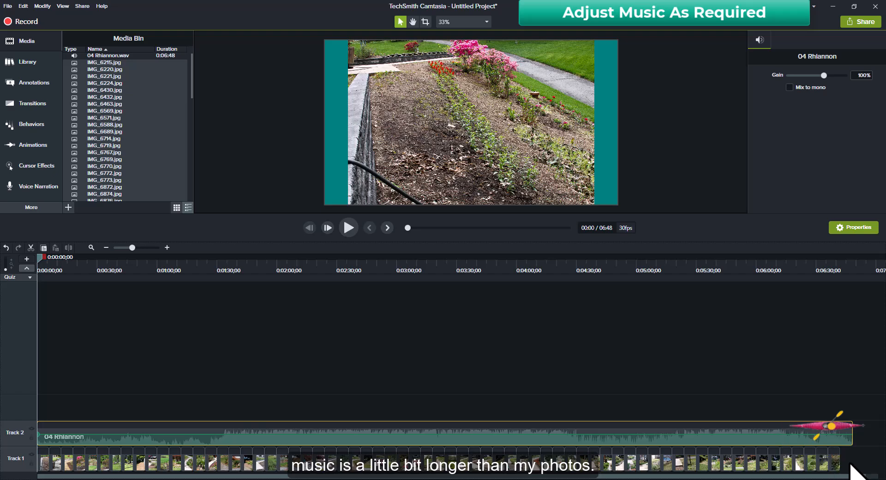
Play the end of the music from 0:06:23;24 to find where the song itself stops.
{"action": "left_click", "coordinate": [804, 266]}
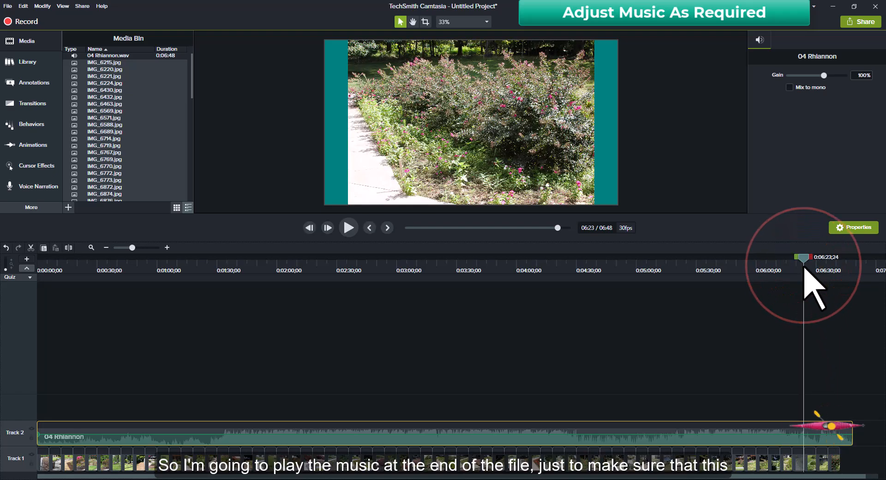
{"action": "left_click", "coordinate": [349, 228]}
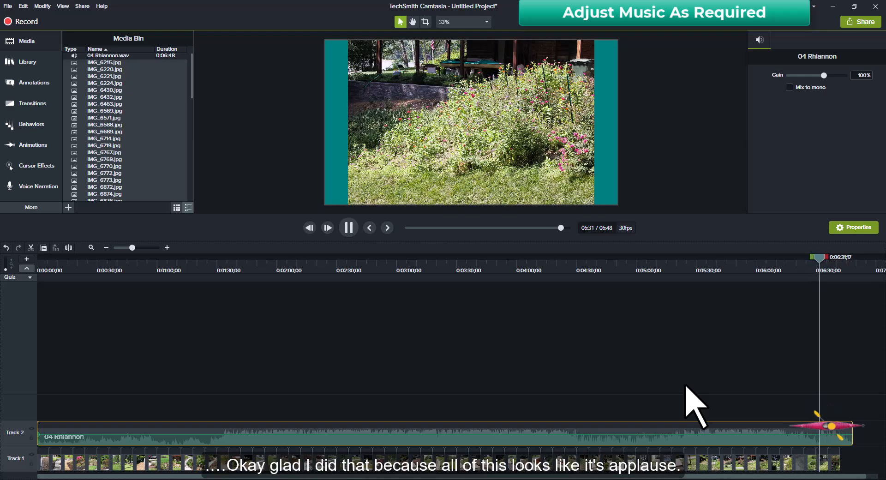
{"action": "left_click", "coordinate": [350, 228]}
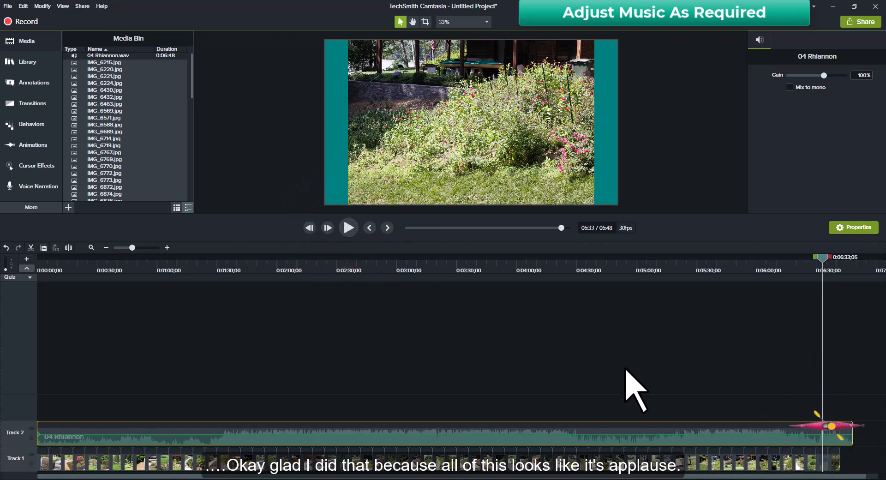
Split the music clip at 0:06:31;07 and delete the part after the split.
{"action": "scroll", "coordinate": [642, 395], "scroll_direction": "up", "scroll_amount": 2}
{"action": "scroll", "coordinate": [631, 374], "scroll_direction": "up", "scroll_amount": 2}
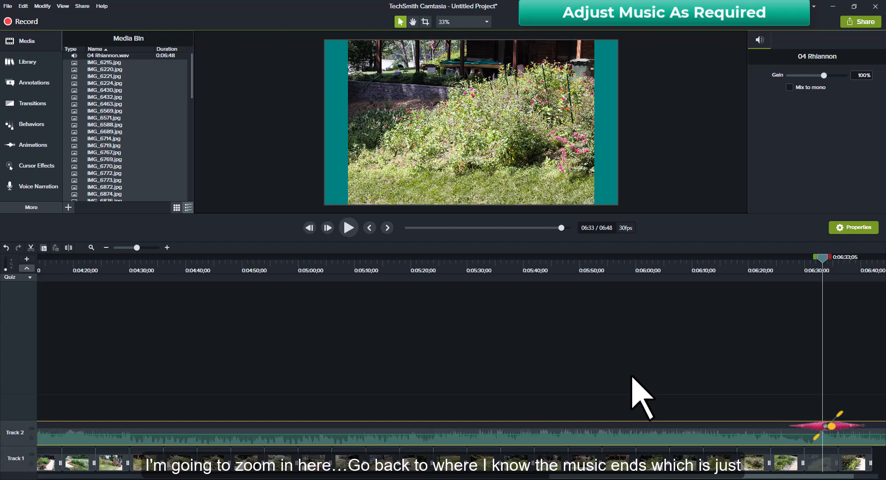
{"action": "scroll", "coordinate": [633, 376], "scroll_direction": "up", "scroll_amount": 3}
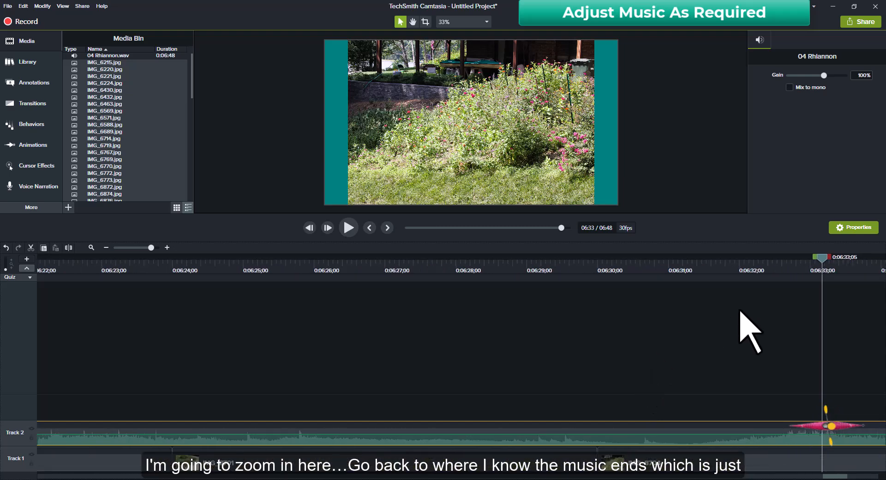
{"action": "left_click", "coordinate": [683, 264]}
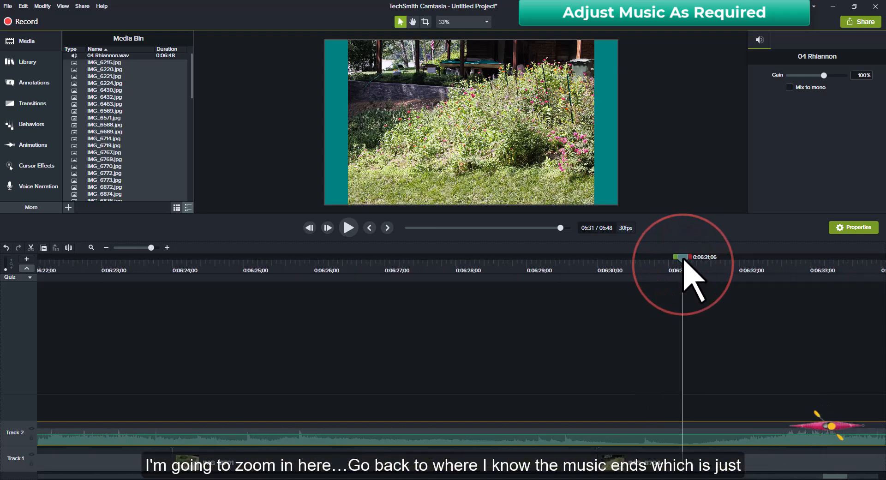
{"action": "left_click", "coordinate": [686, 265]}
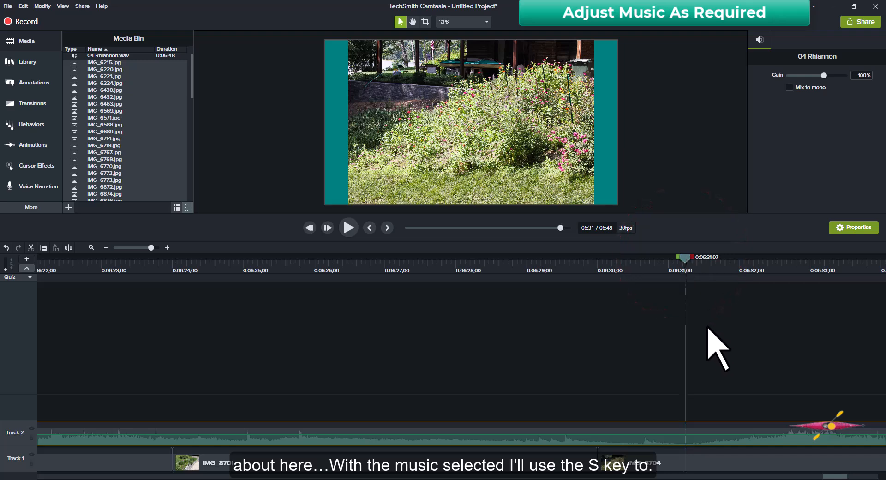
{"action": "left_click", "coordinate": [700, 441]}
{"action": "key", "text": "s"}
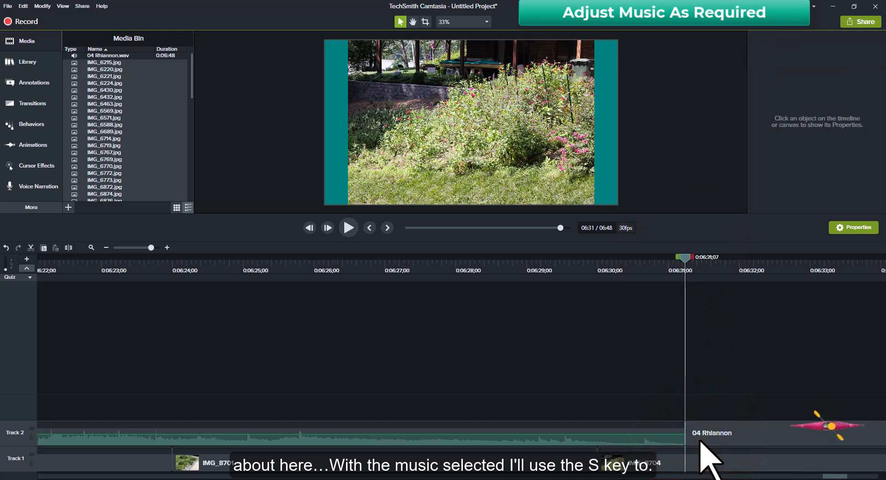
{"action": "left_click", "coordinate": [702, 439]}
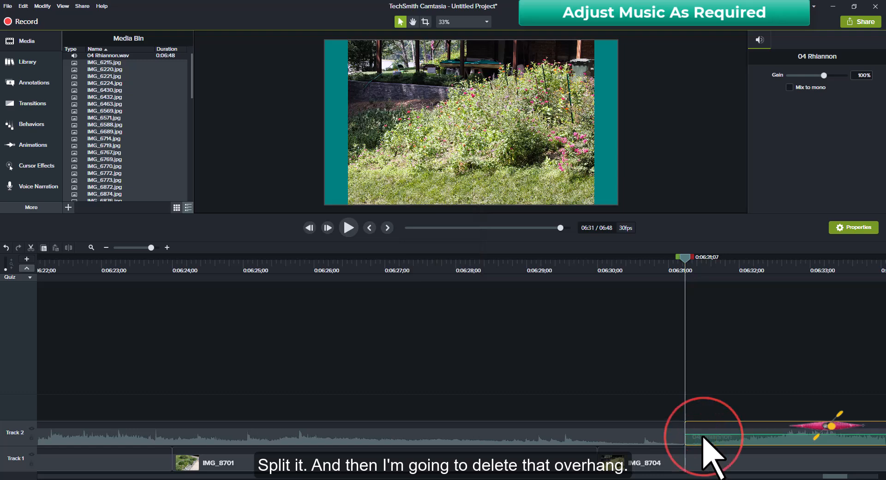
{"action": "key", "text": "Delete"}
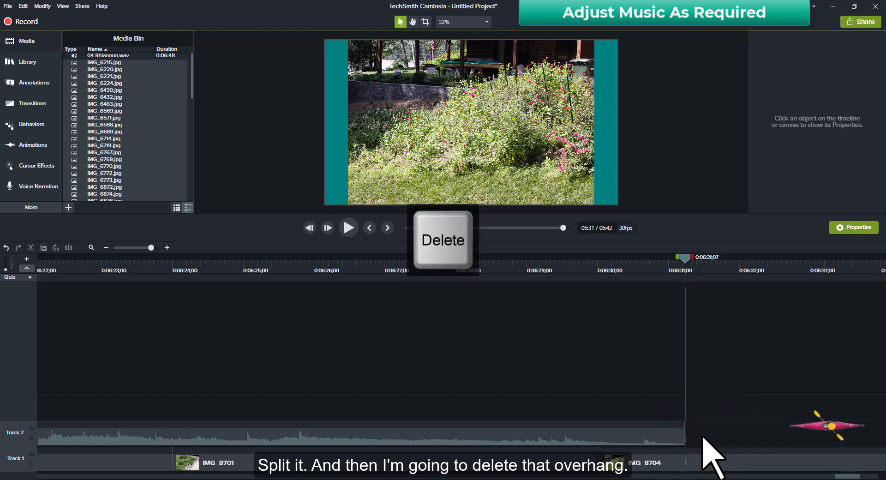
Select all the photos on Track 1 and add the Clip Speed visual effect to them.
{"action": "key", "text": "ctrl+shift+7"}
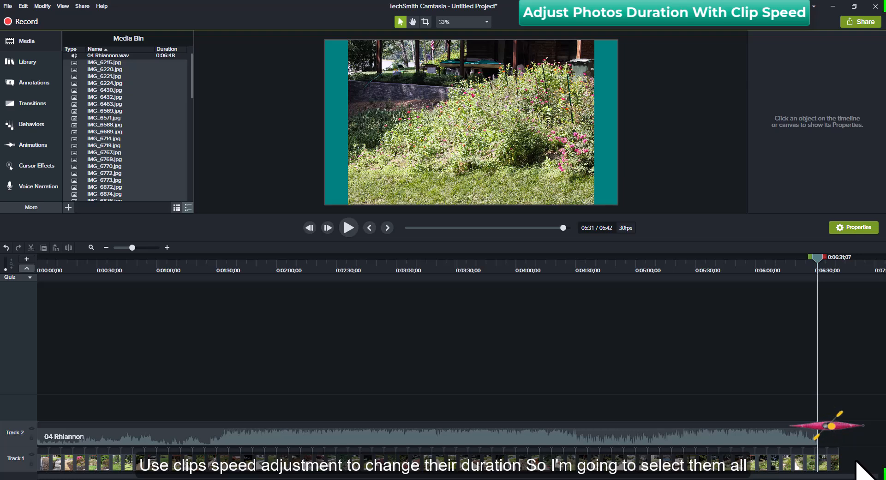
{"action": "left_click_drag", "start_coordinate": [858, 462], "coordinate": [23, 466]}
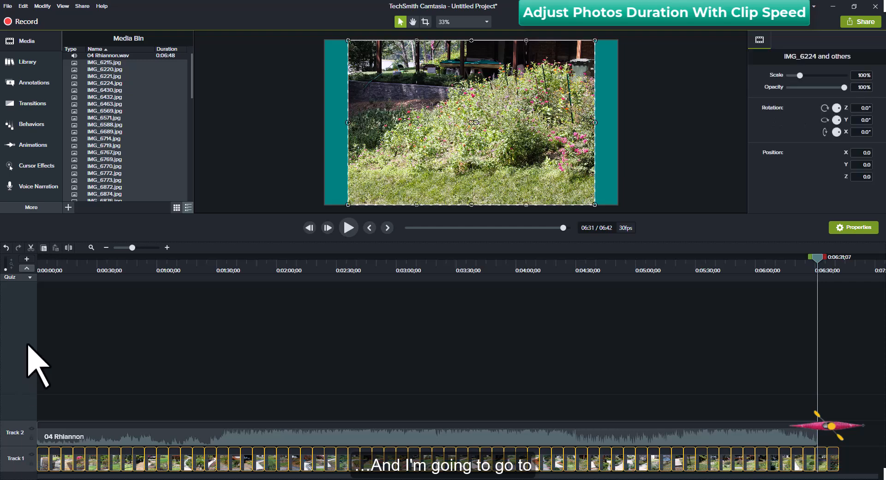
{"action": "left_click", "coordinate": [52, 207]}
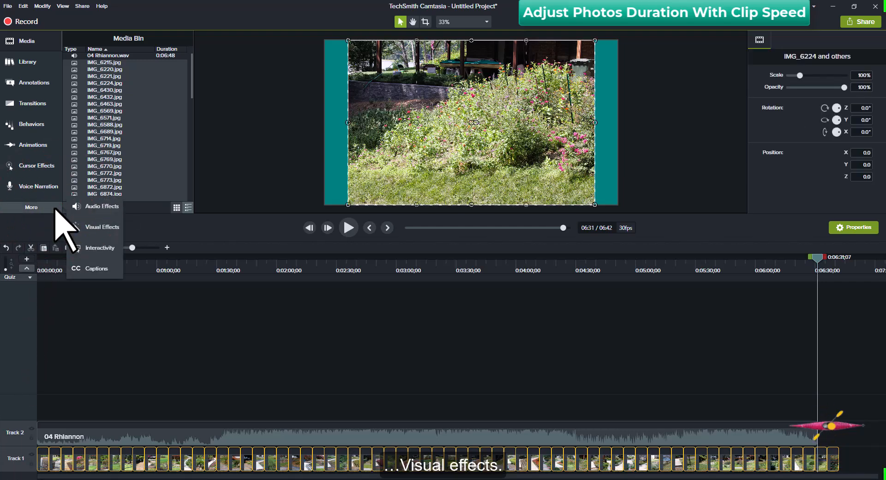
{"action": "left_click", "coordinate": [81, 226]}
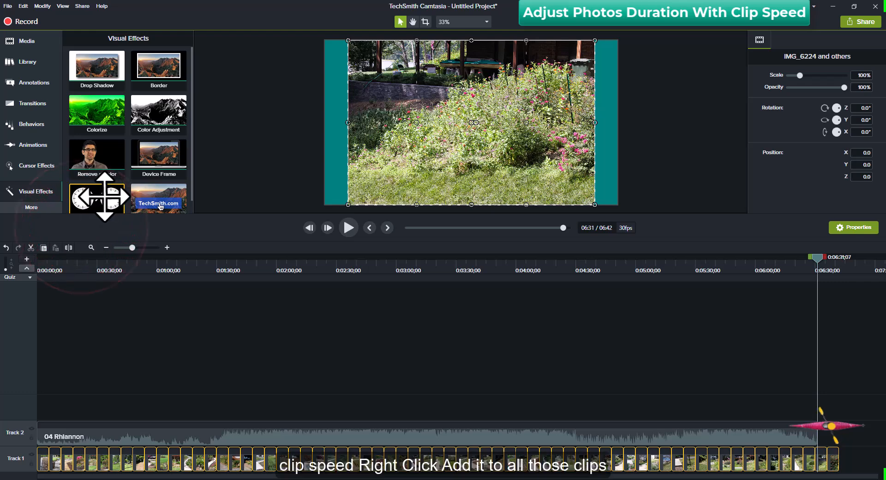
{"action": "right_click", "coordinate": [102, 200]}
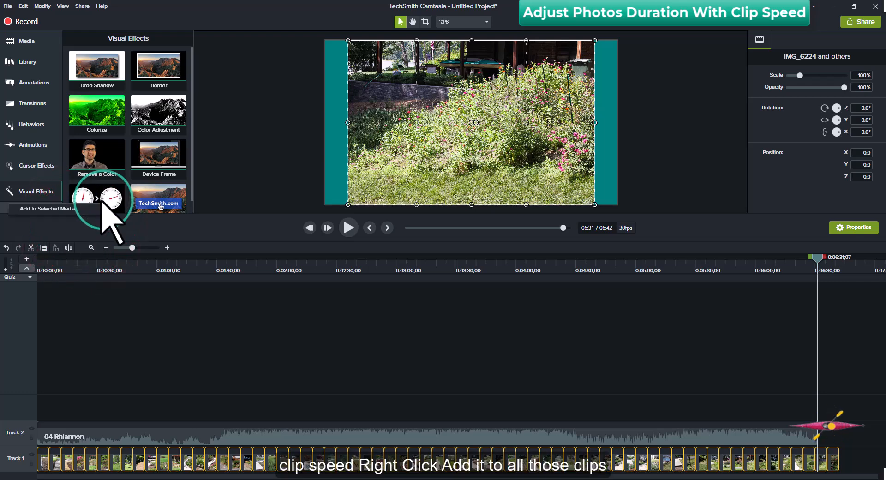
{"action": "left_click", "coordinate": [70, 209]}
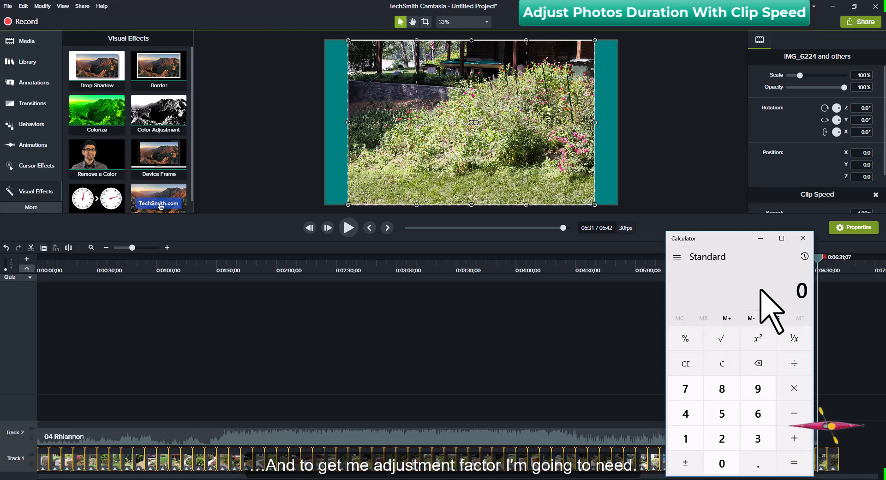
Calculate the speed factor for the photos as 402 divided by 391 and close the calculator.
{"action": "left_click", "coordinate": [761, 290]}
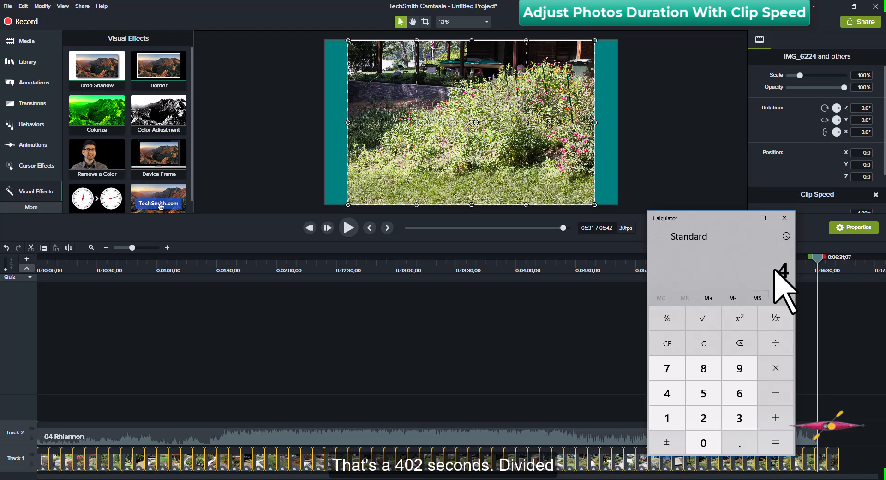
{"action": "type", "text": "02"}
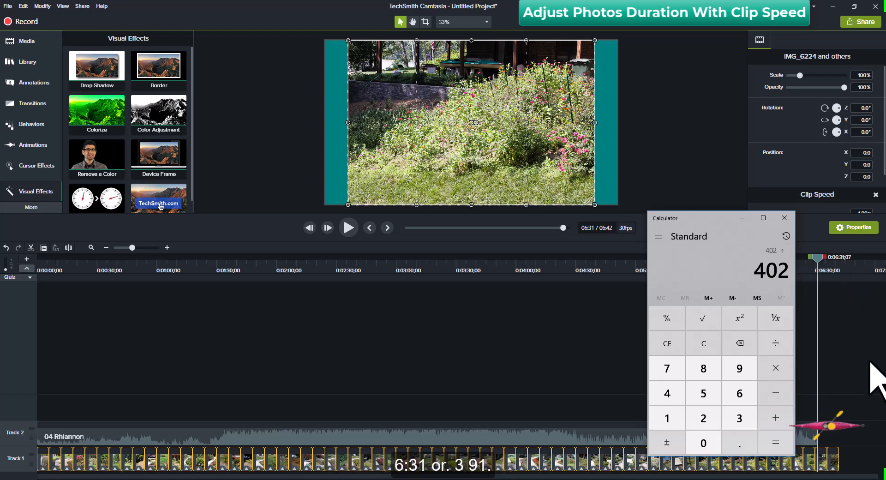
{"action": "type", "text": "391"}
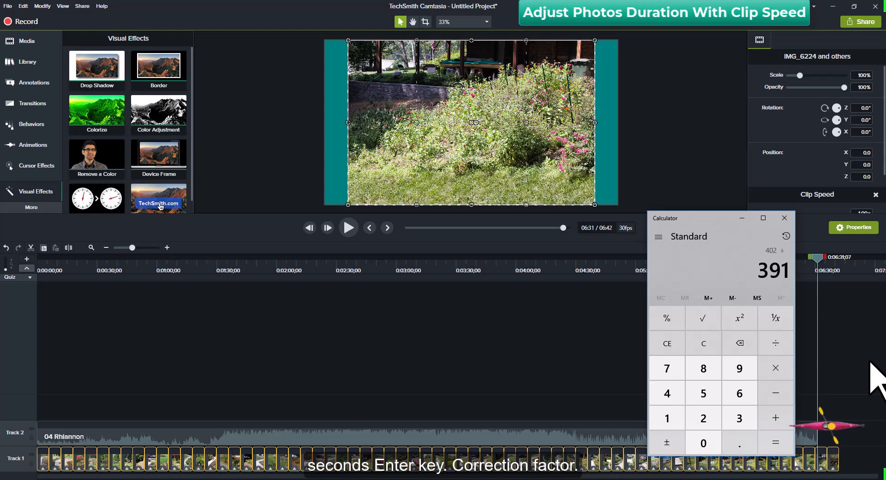
{"action": "key", "text": "Return"}
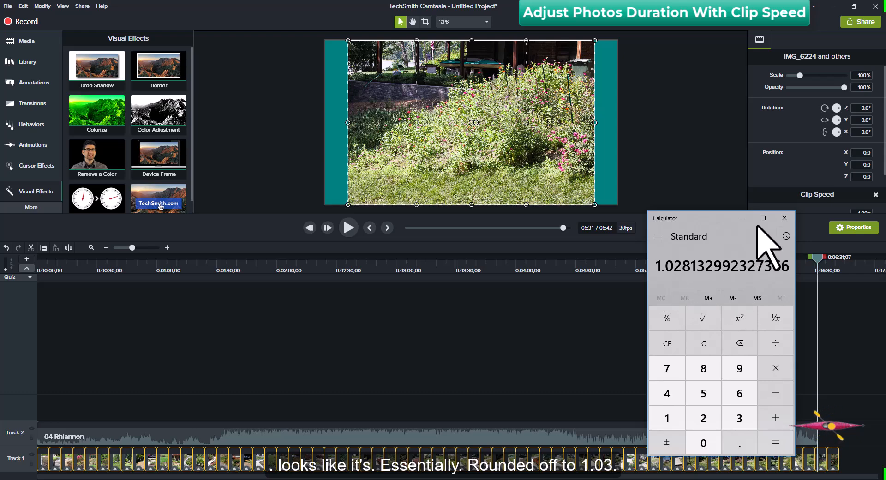
{"action": "left_click", "coordinate": [785, 218]}
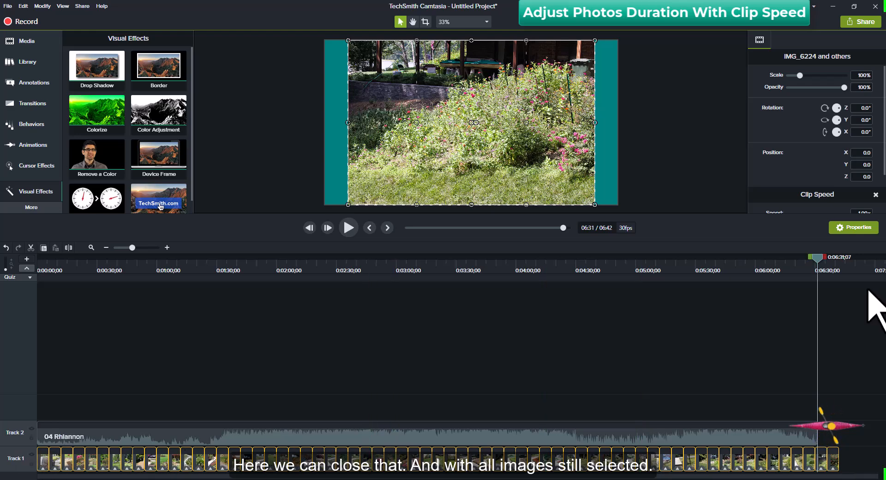
Set the Clip Speed of all the selected photos to 1.03x.
{"action": "left_click_drag", "start_coordinate": [884, 153], "coordinate": [883, 186]}
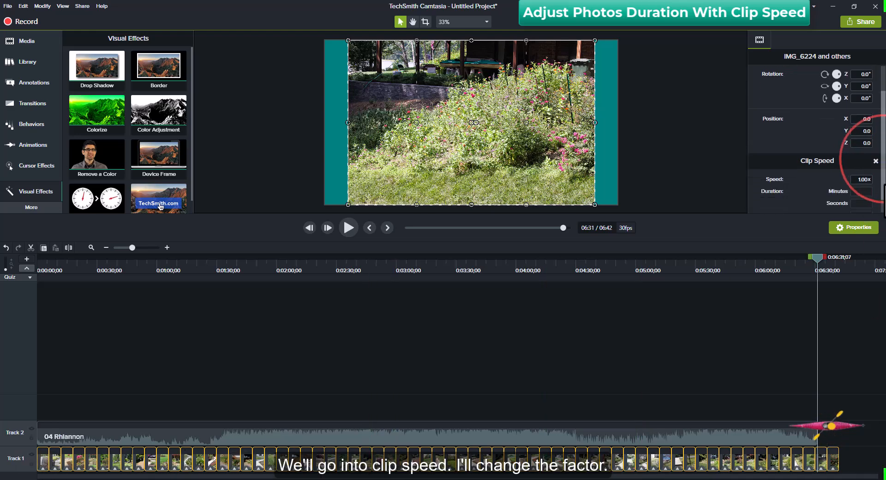
{"action": "left_click", "coordinate": [865, 179]}
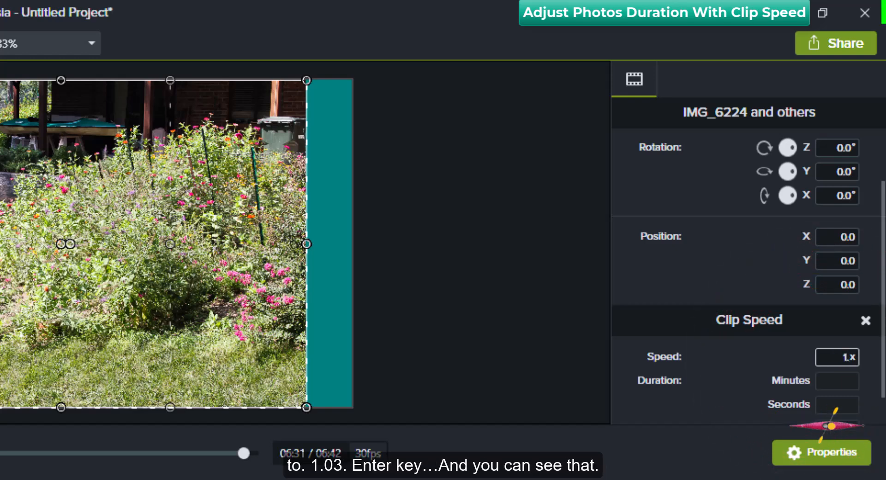
{"action": "key", "text": "Return"}
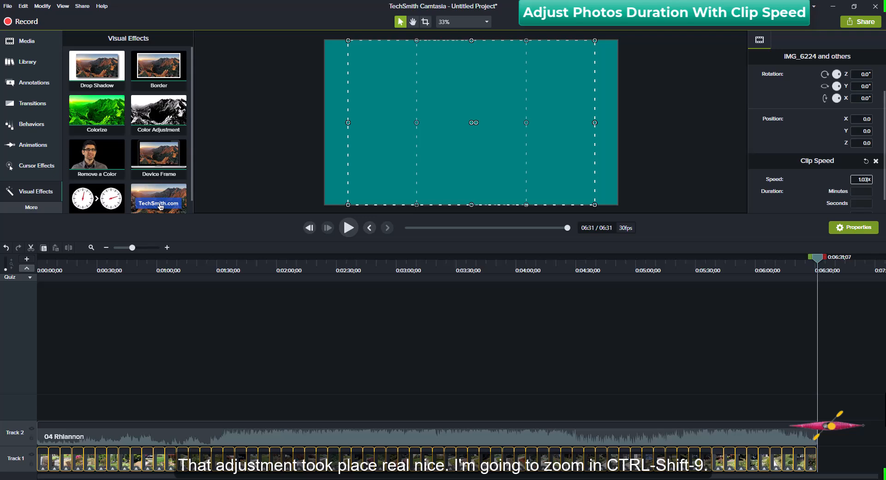
Play the end of the slideshow from 0:06:30;08 to check how the song finishes relative to the last photo.
{"action": "key", "text": "ctrl+shift+9"}
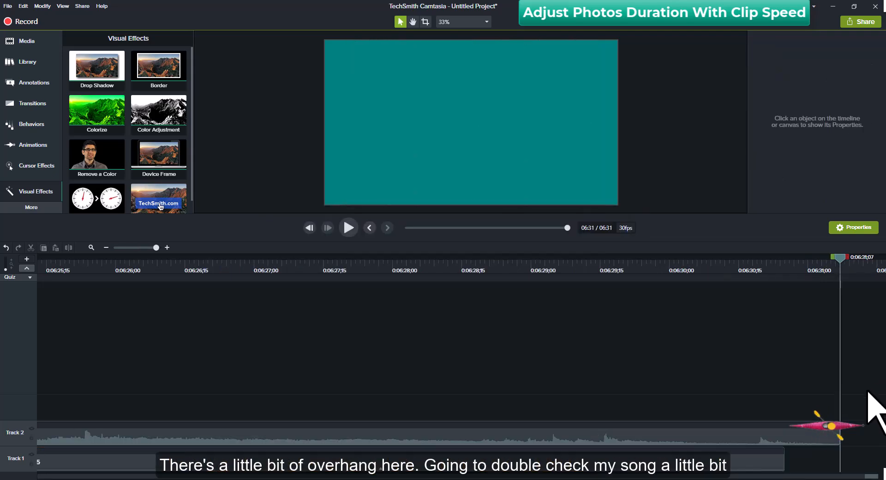
{"action": "left_click", "coordinate": [708, 266]}
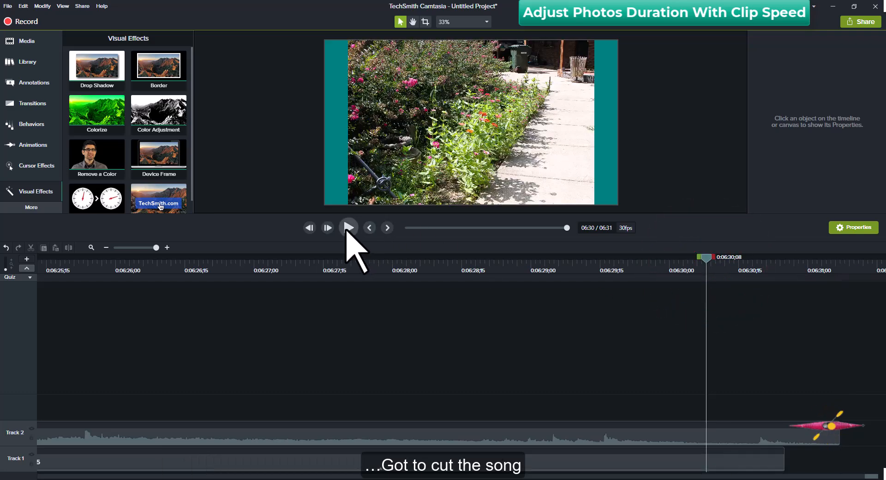
{"action": "left_click", "coordinate": [349, 228]}
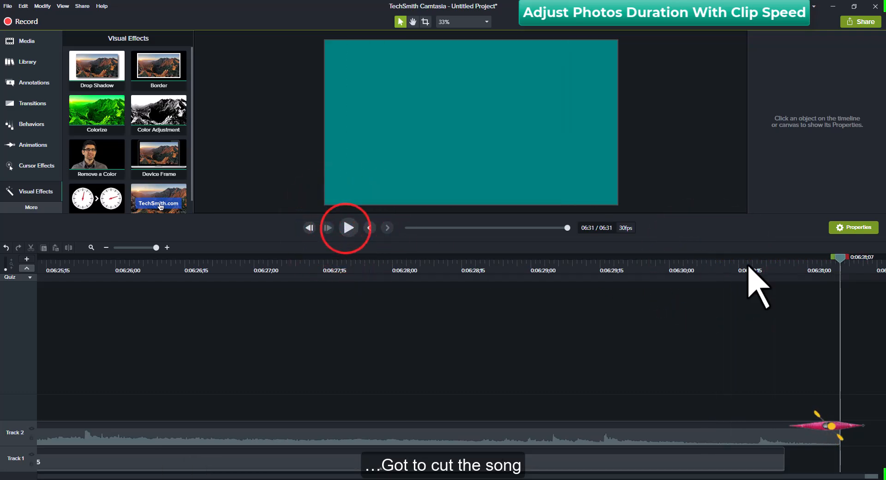
Trim the end of the song on Track 2 back to about 06:30, just before the last photo ends.
{"action": "left_click", "coordinate": [834, 438]}
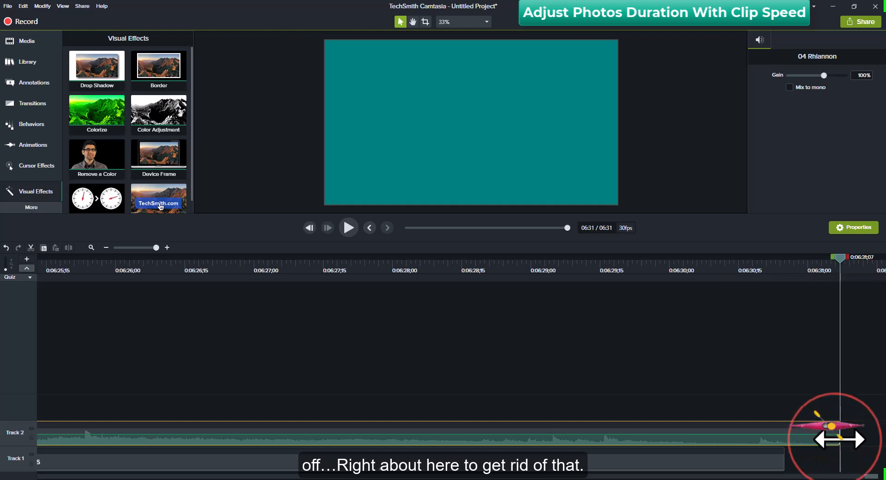
{"action": "left_click_drag", "start_coordinate": [838, 440], "coordinate": [757, 448]}
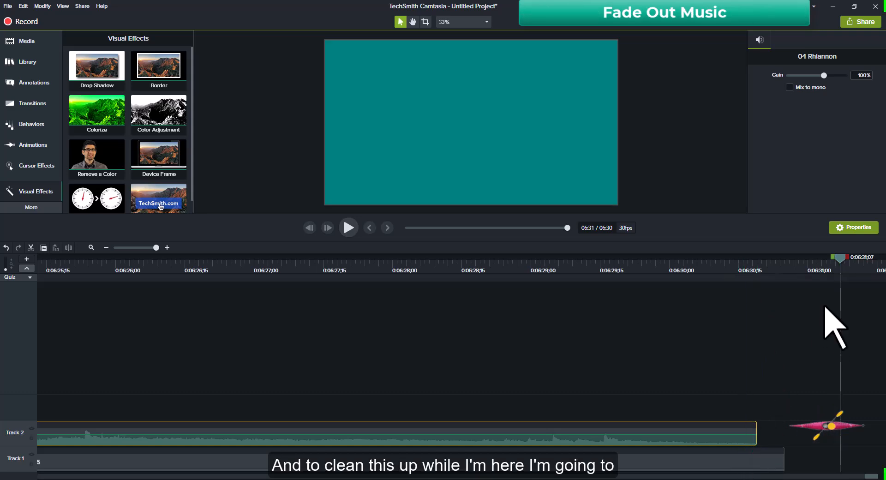
Select the stretch from 0:06:28;19 to the song's end and add the Fade Out audio effect to the song.
{"action": "left_click", "coordinate": [839, 258]}
{"action": "left_click_drag", "start_coordinate": [839, 259], "coordinate": [475, 352]}
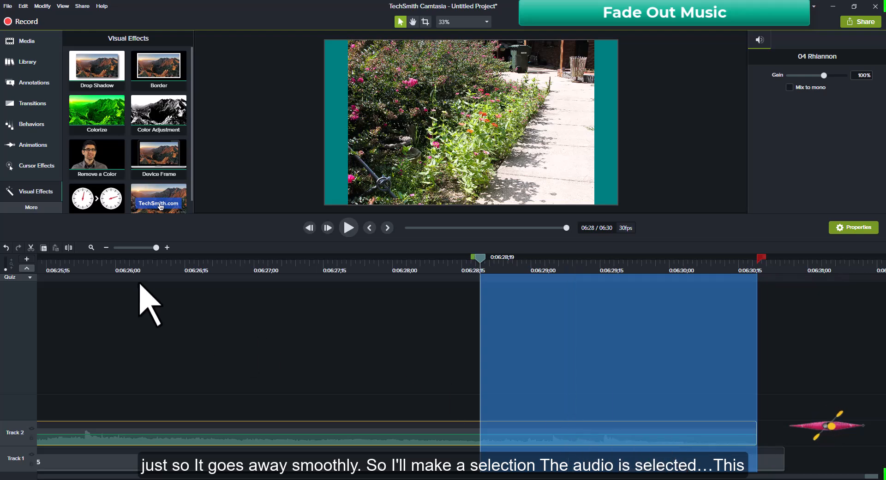
{"action": "left_click", "coordinate": [41, 209]}
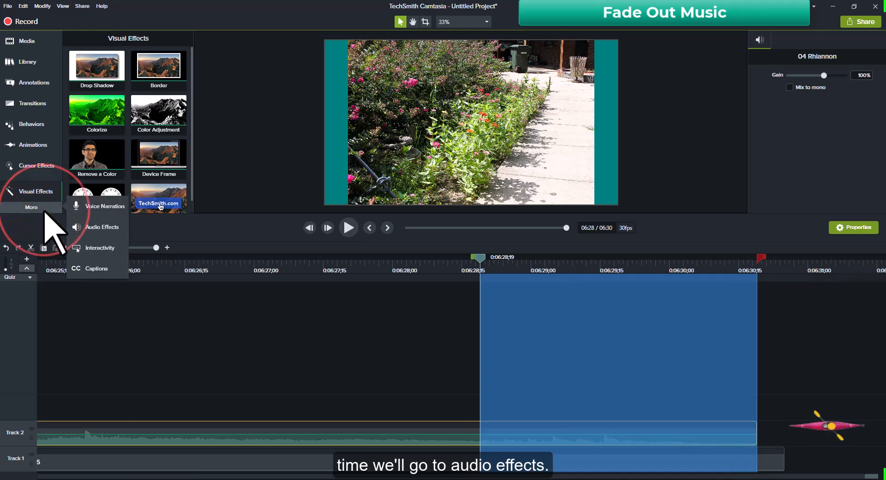
{"action": "left_click", "coordinate": [84, 230]}
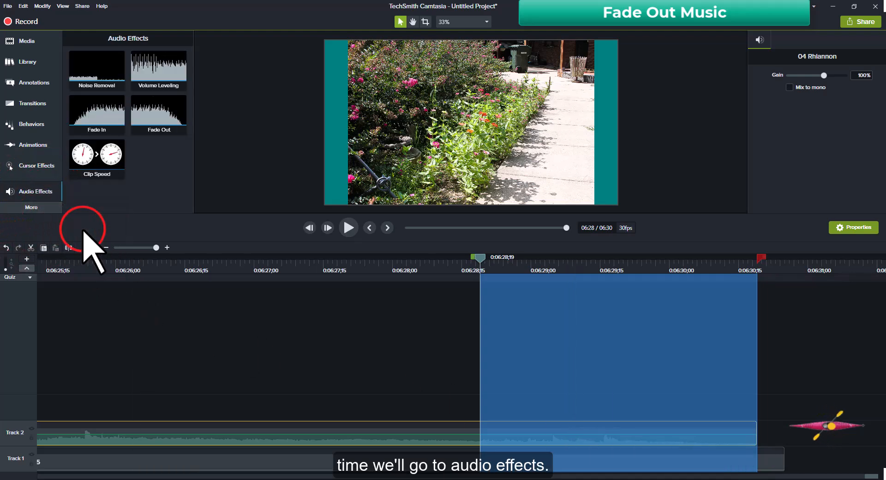
{"action": "left_click", "coordinate": [159, 120]}
{"action": "left_click", "coordinate": [138, 138]}
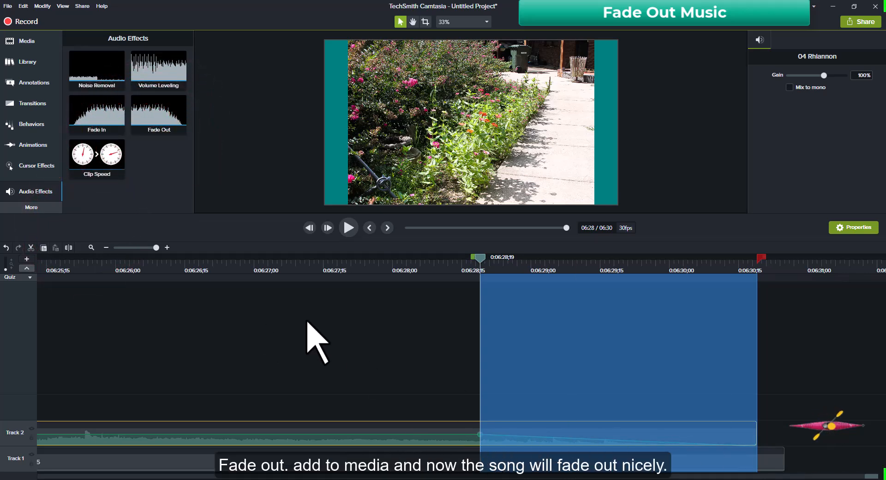
Play the ending from 0:06:27;22 to check the music fade, and fit the whole timeline in view.
{"action": "left_click", "coordinate": [356, 259]}
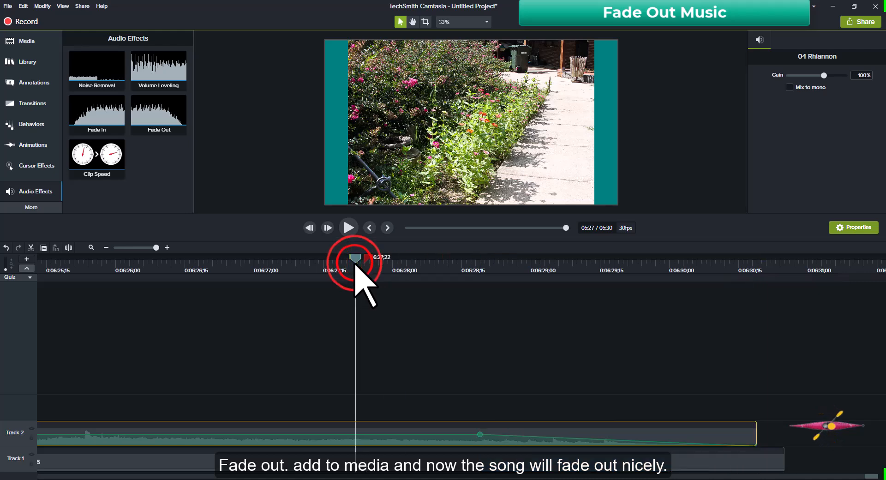
{"action": "left_click", "coordinate": [348, 228]}
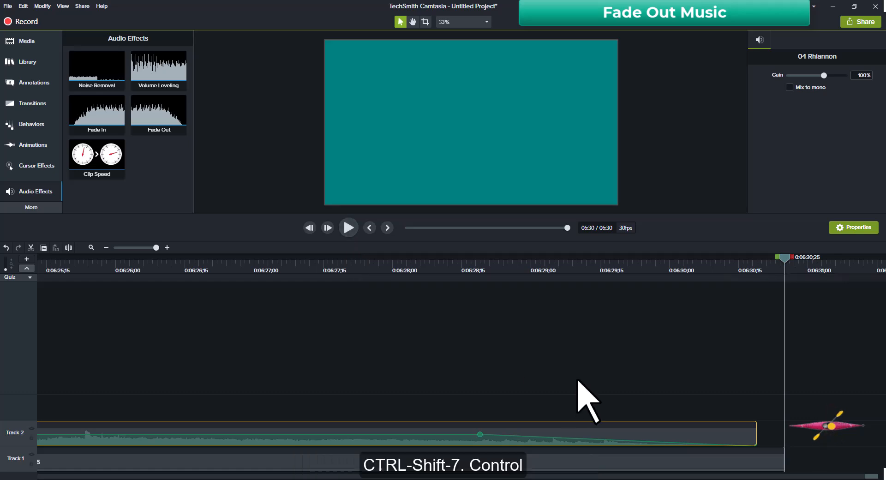
{"action": "key", "text": "ctrl+shift+7"}
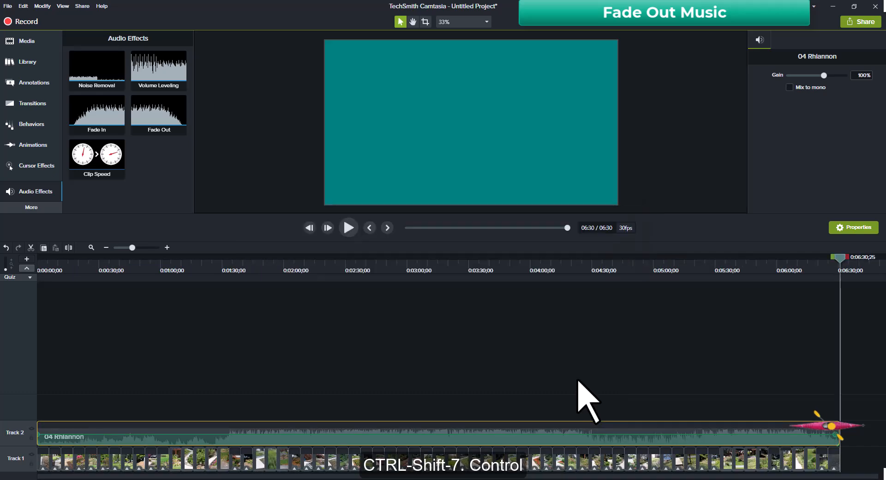
Step through the first photos from the start of the timeline to 0:00:17;15.
{"action": "key", "text": "ctrl+Home"}
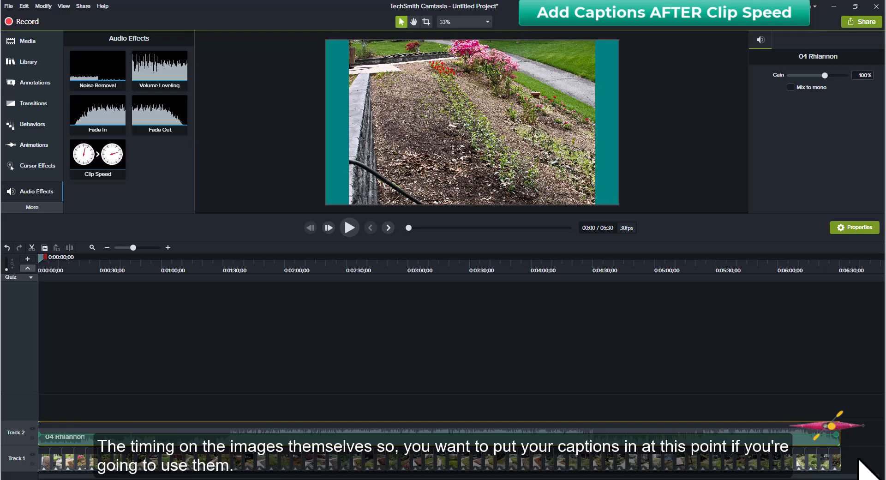
{"action": "left_click", "coordinate": [388, 228]}
{"action": "left_click", "coordinate": [388, 227]}
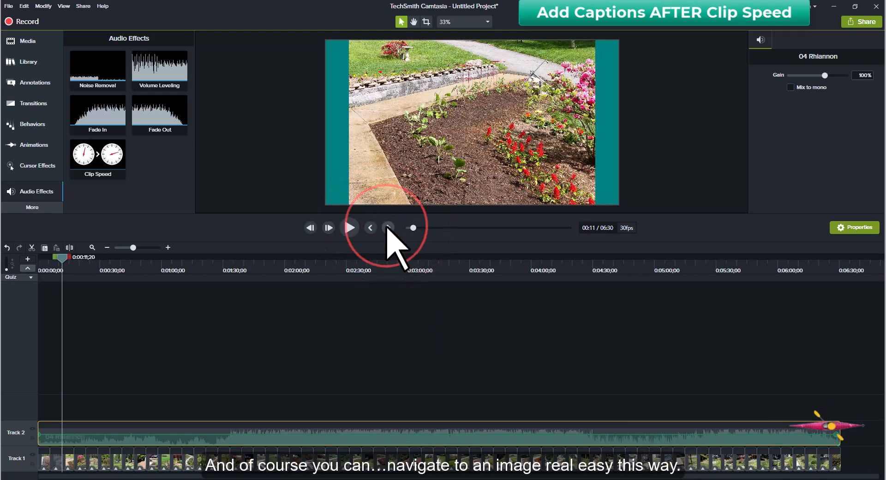
{"action": "left_click", "coordinate": [388, 227]}
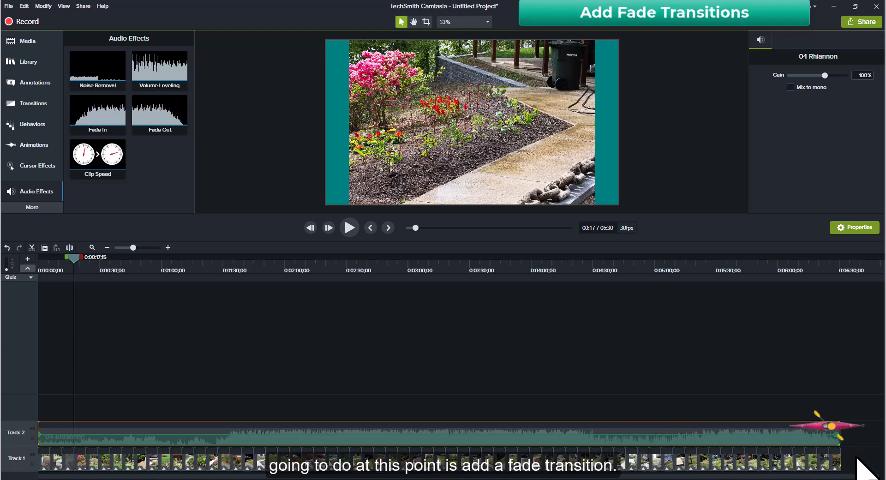
Select all the photos on Track 1 and add the last-used Fade transition to them.
{"action": "left_click_drag", "start_coordinate": [859, 459], "coordinate": [278, 465]}
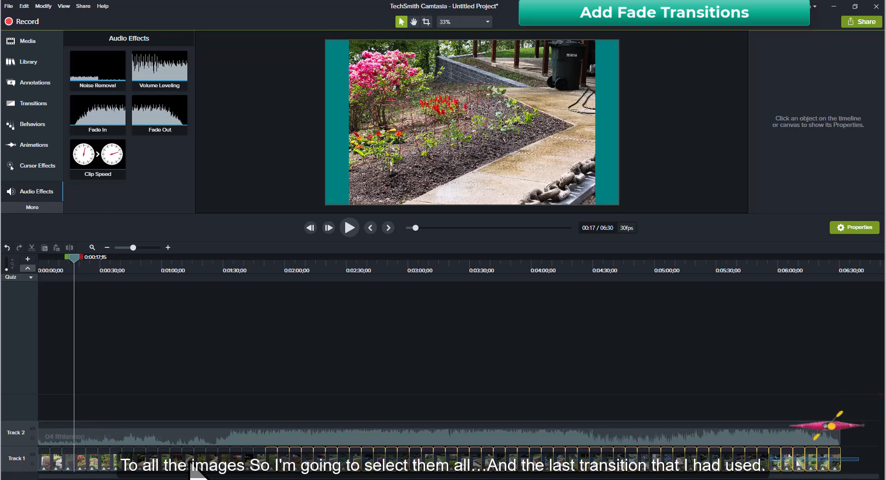
{"action": "left_click_drag", "start_coordinate": [40, 461], "coordinate": [33, 462]}
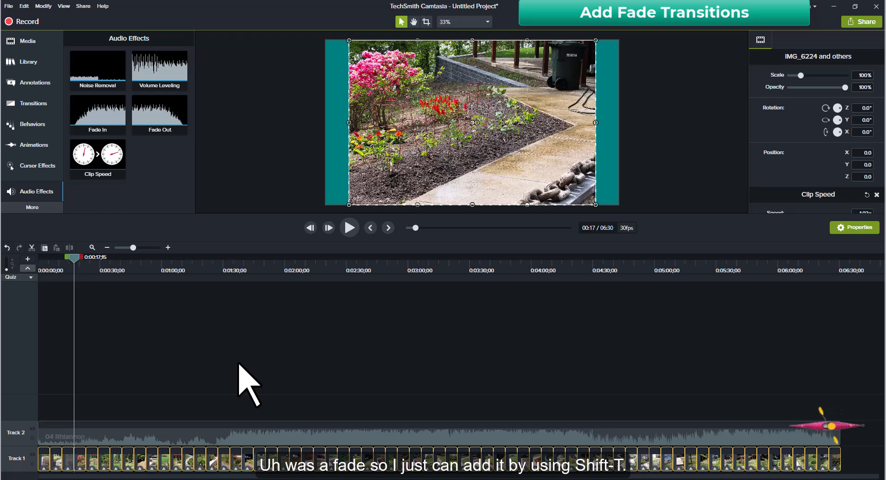
{"action": "key", "text": "shift+t"}
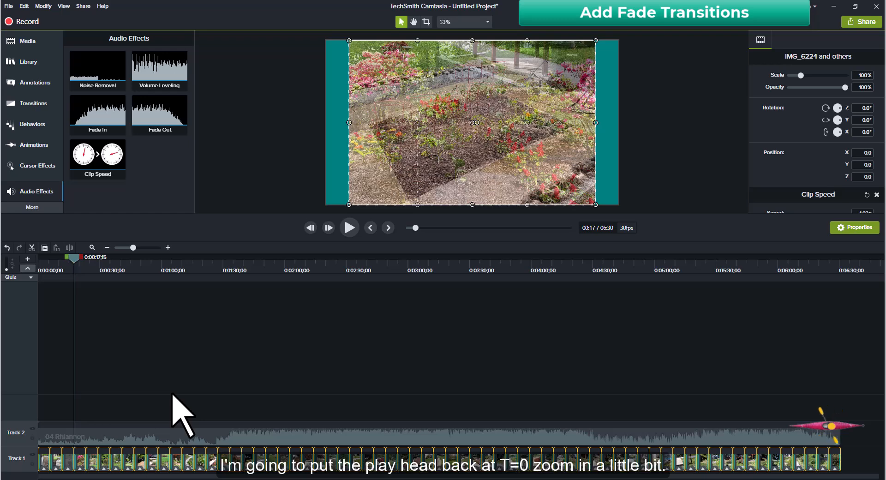
Delete the Fade transition before the first photo at the start of the timeline.
{"action": "key", "text": "ctrl+Home"}
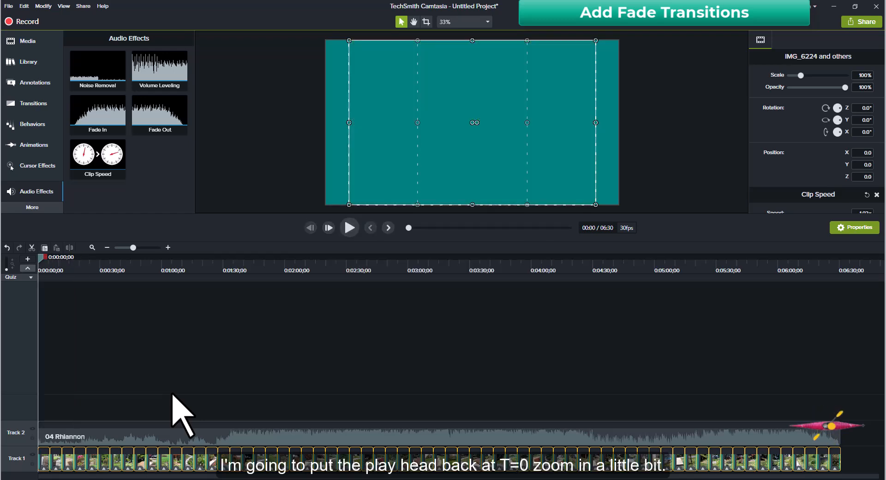
{"action": "scroll", "coordinate": [203, 390], "scroll_direction": "up", "scroll_amount": 1}
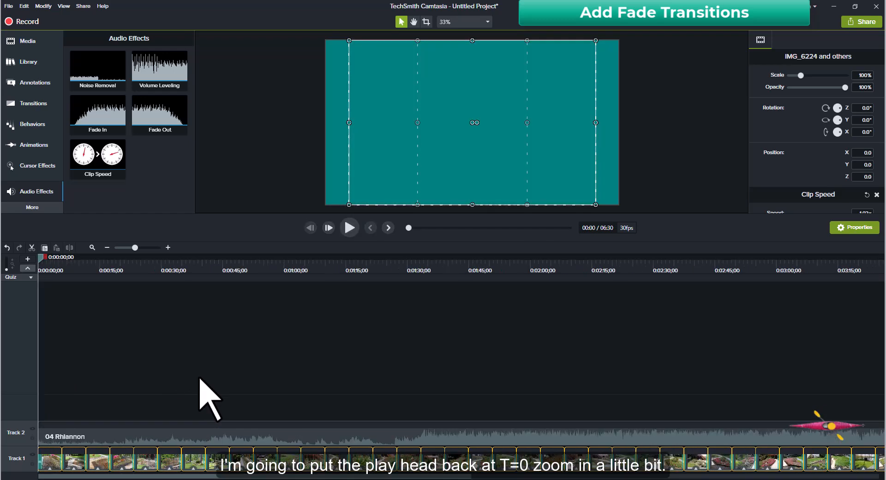
{"action": "scroll", "coordinate": [200, 379], "scroll_direction": "up", "scroll_amount": 1}
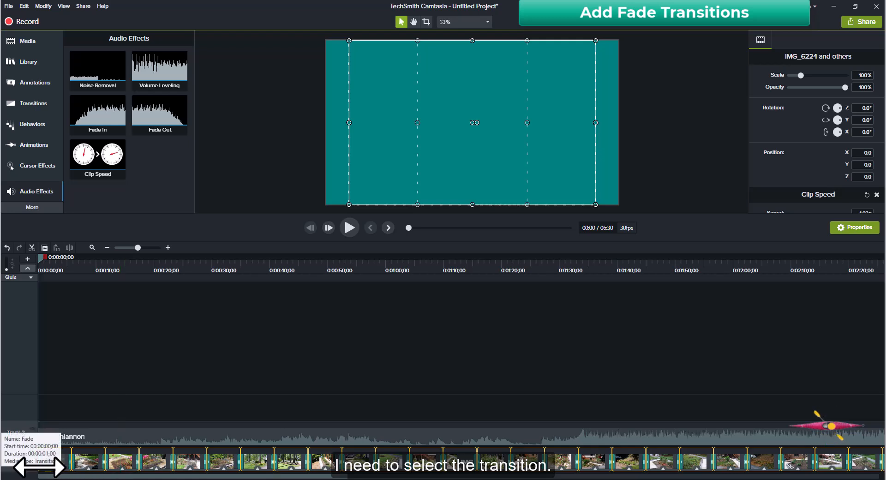
{"action": "left_click", "coordinate": [40, 468]}
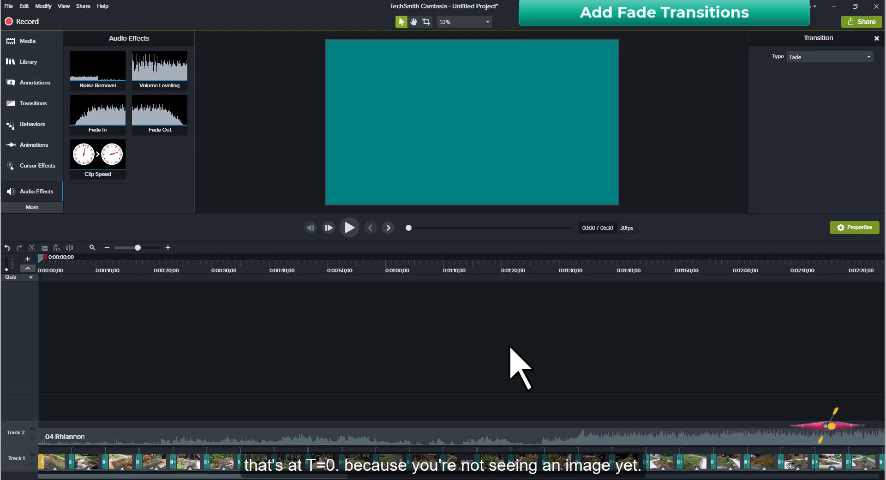
{"action": "key", "text": "Delete"}
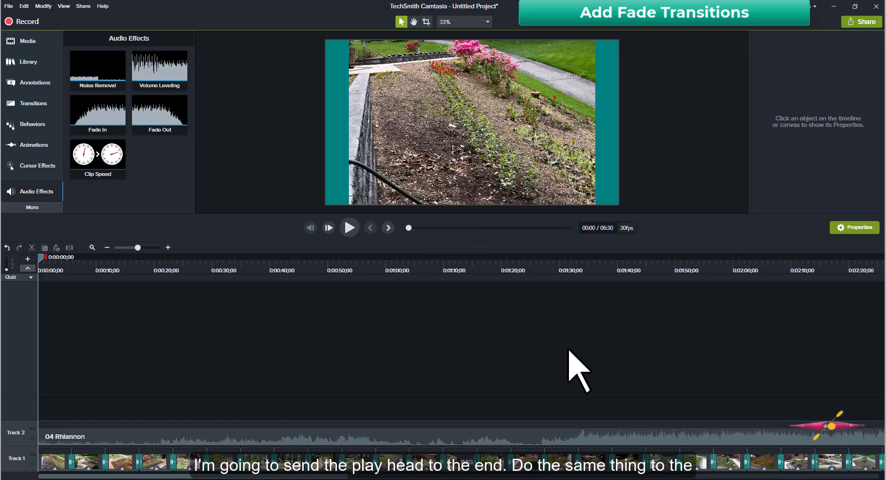
Delete the Fade transition after the last photo and scrub back to 0:06:29;26 to check the ending.
{"action": "key", "text": "ctrl+End"}
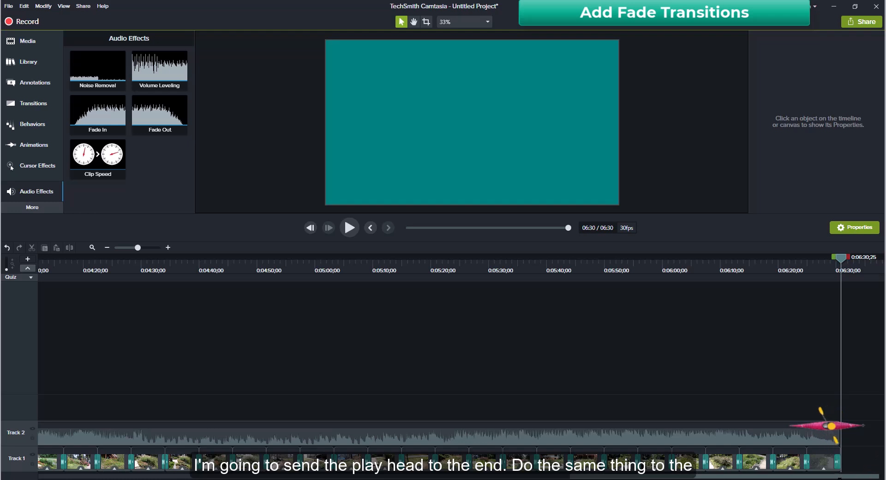
{"action": "left_click", "coordinate": [837, 462]}
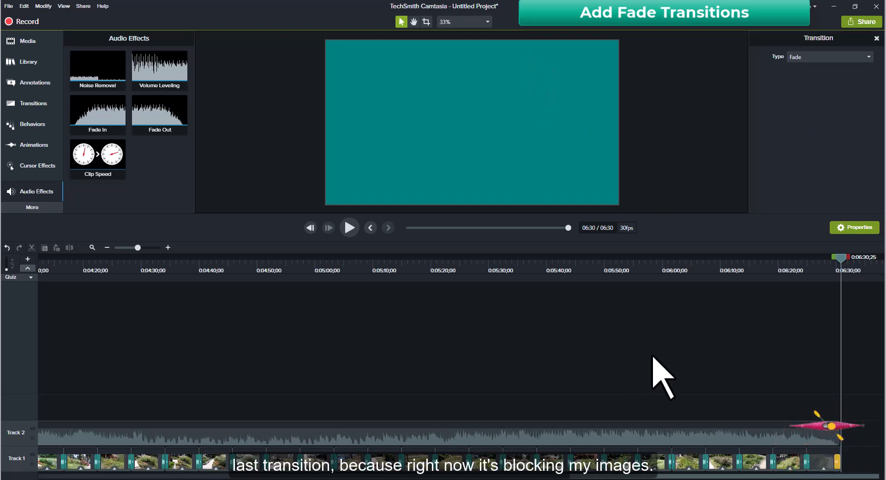
{"action": "key", "text": "Delete"}
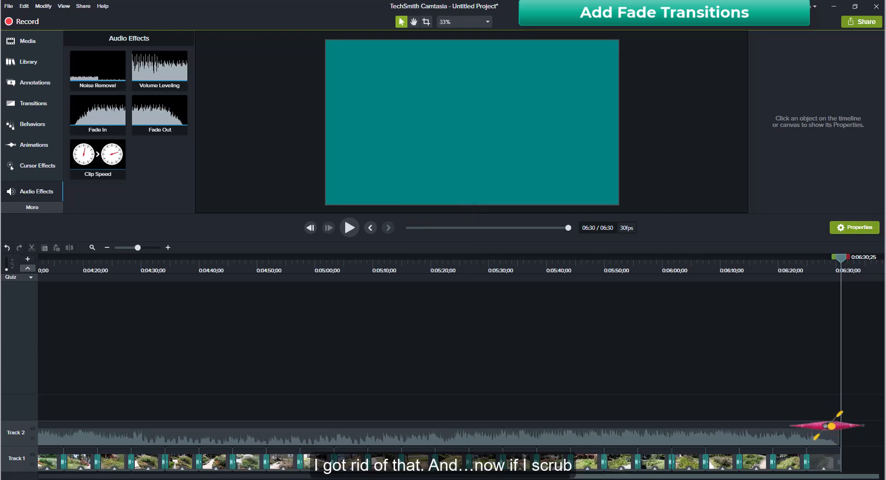
{"action": "left_click", "coordinate": [836, 260]}
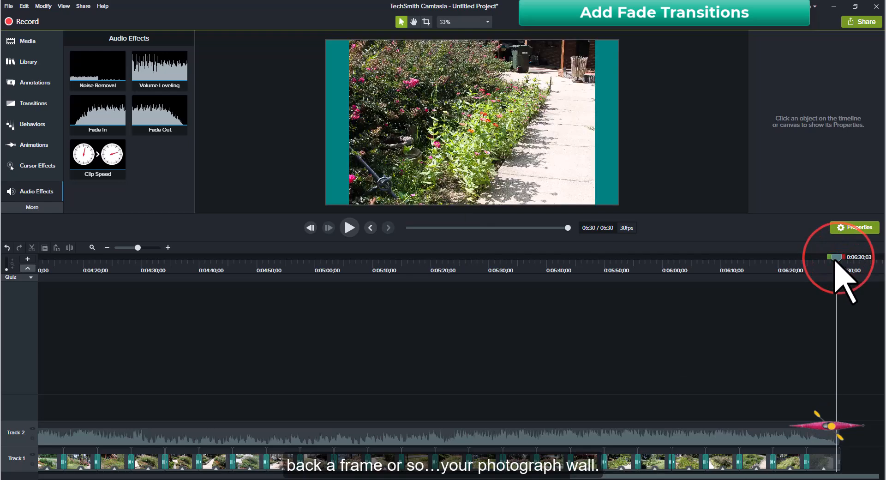
{"action": "left_click_drag", "start_coordinate": [836, 259], "coordinate": [827, 255]}
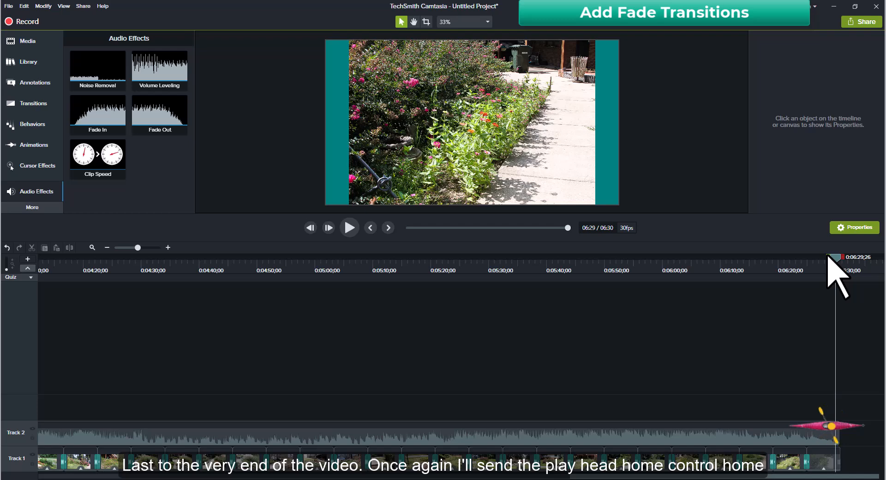
Add the 1-StartGroupPauseAtStart asset from the PhotoMusicSlideShows library at the start of the timeline.
{"action": "key", "text": "ctrl+Home"}
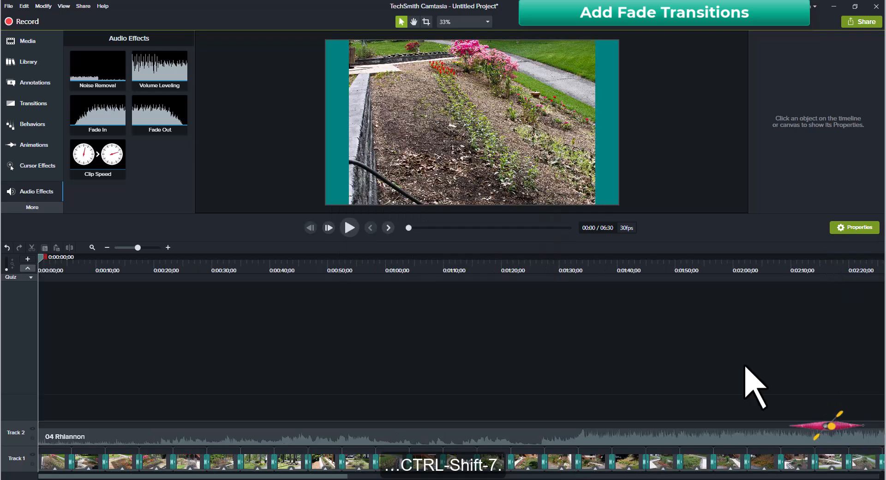
{"action": "key", "text": "ctrl+shift+7"}
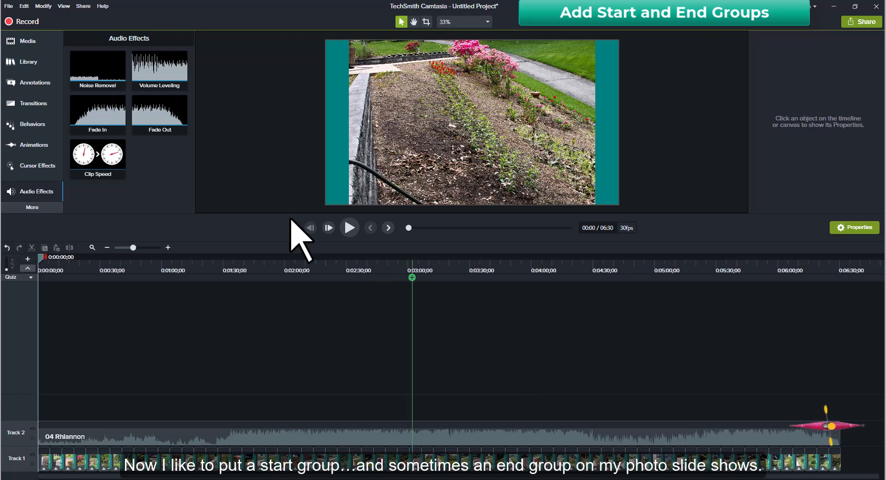
{"action": "left_click", "coordinate": [24, 64]}
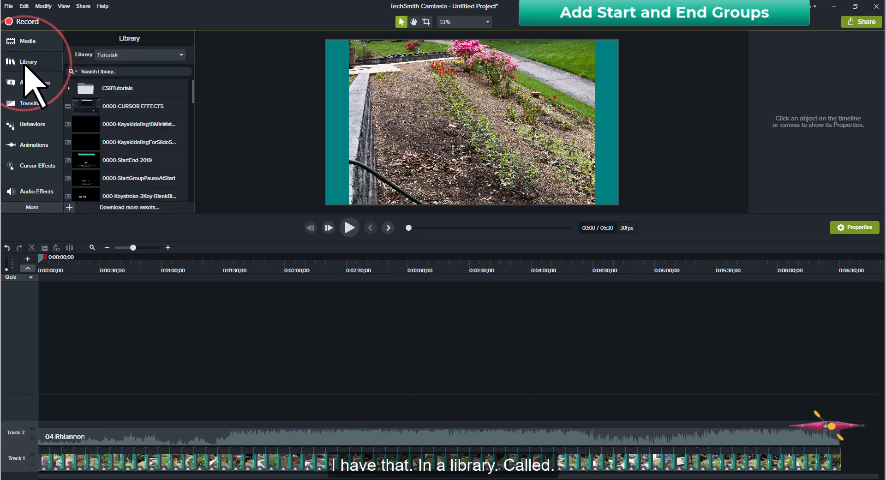
{"action": "left_click", "coordinate": [164, 56]}
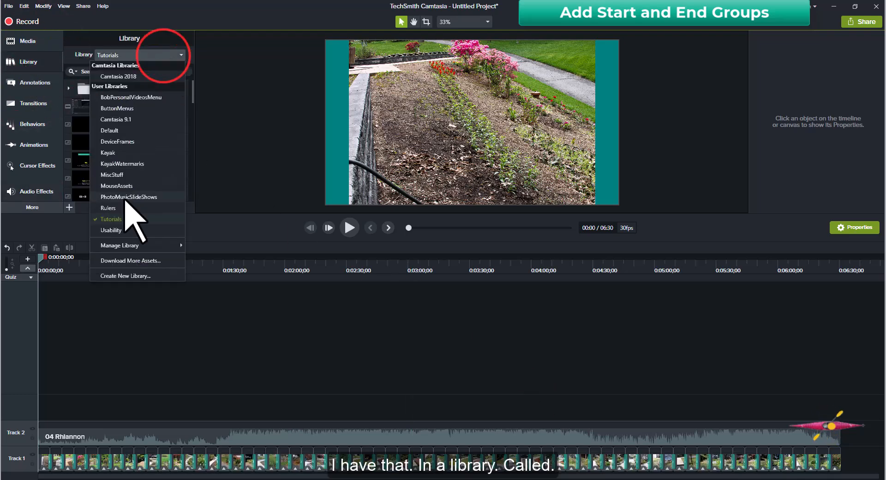
{"action": "left_click", "coordinate": [127, 199]}
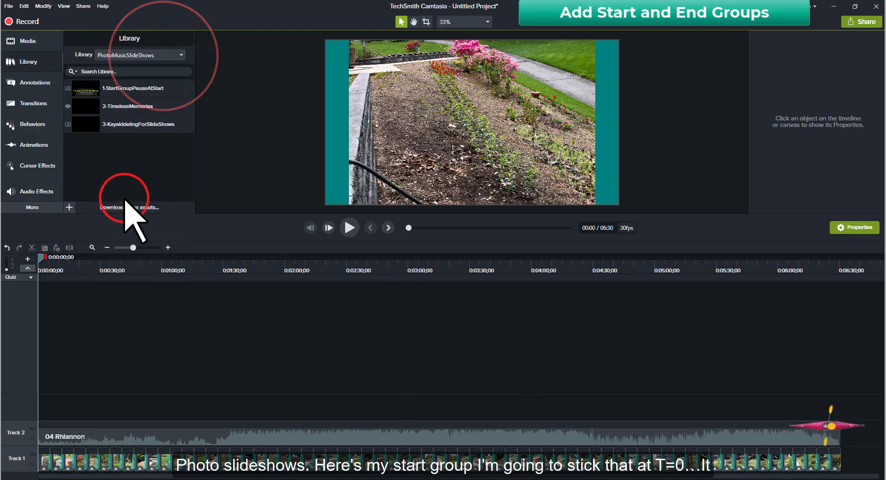
{"action": "left_click", "coordinate": [144, 88]}
{"action": "right_click", "coordinate": [144, 88]}
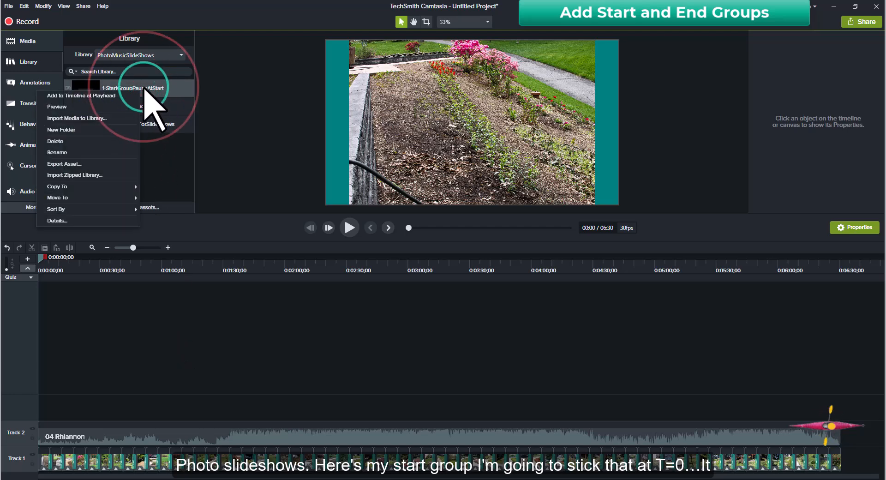
{"action": "left_click", "coordinate": [104, 95]}
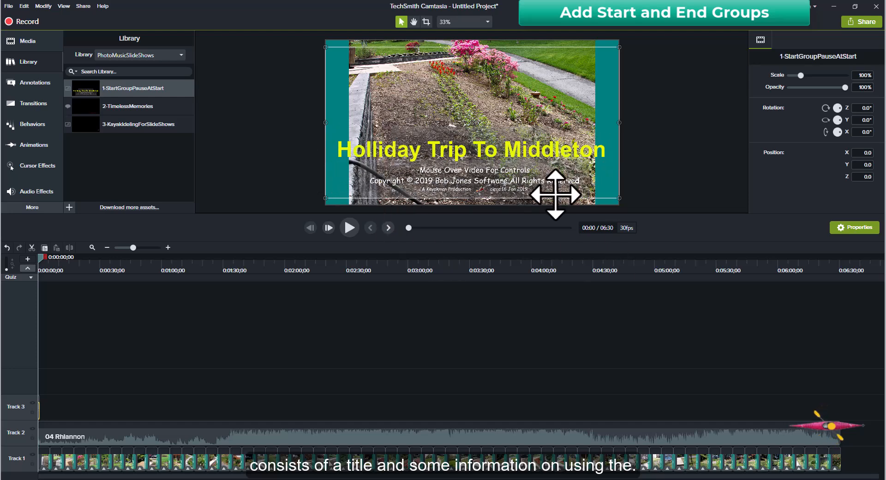
Change the start group's title text to "Landscape Photos".
{"action": "double_click", "coordinate": [345, 147]}
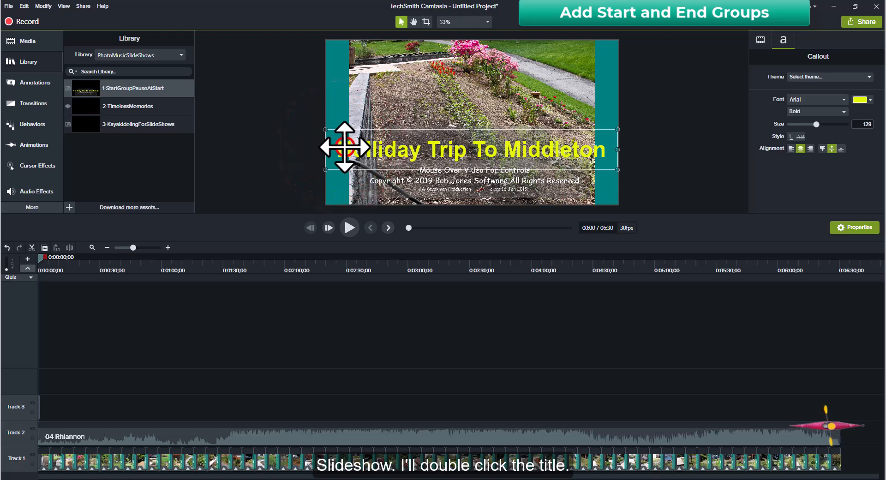
{"action": "double_click", "coordinate": [345, 147]}
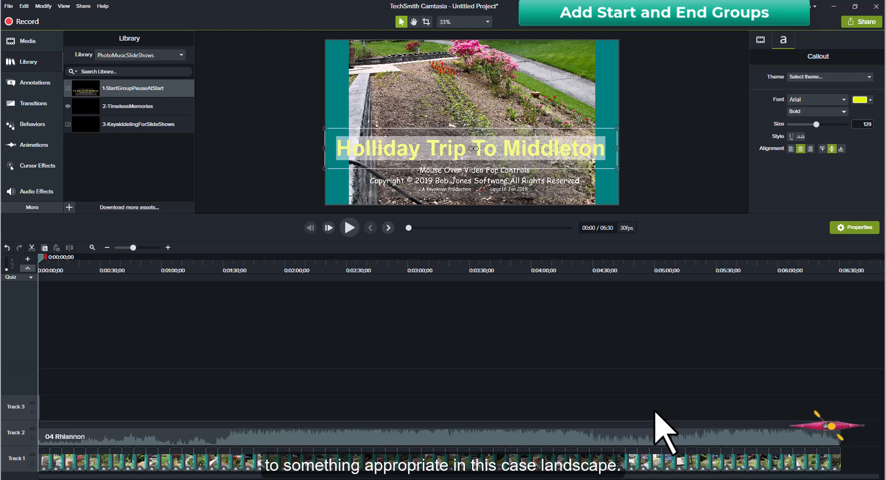
{"action": "type", "text": "Landscape Photos"}
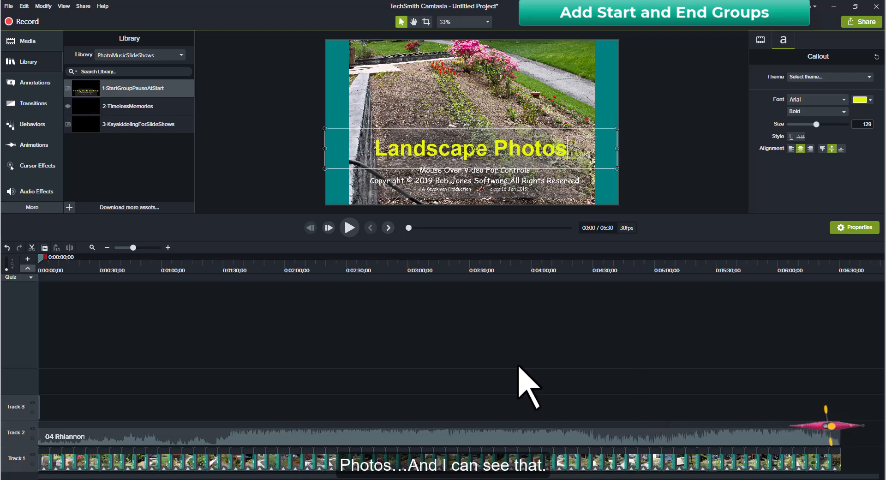
Change the date in the start group's copyright callout to 19 Jan 2019 and fit the canvas view again.
{"action": "left_click", "coordinate": [507, 195]}
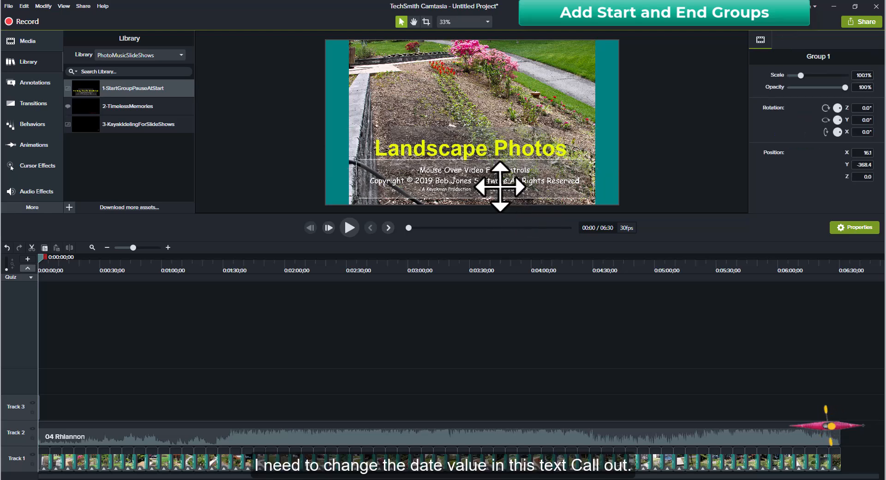
{"action": "scroll", "coordinate": [506, 197], "scroll_direction": "up", "scroll_amount": 3}
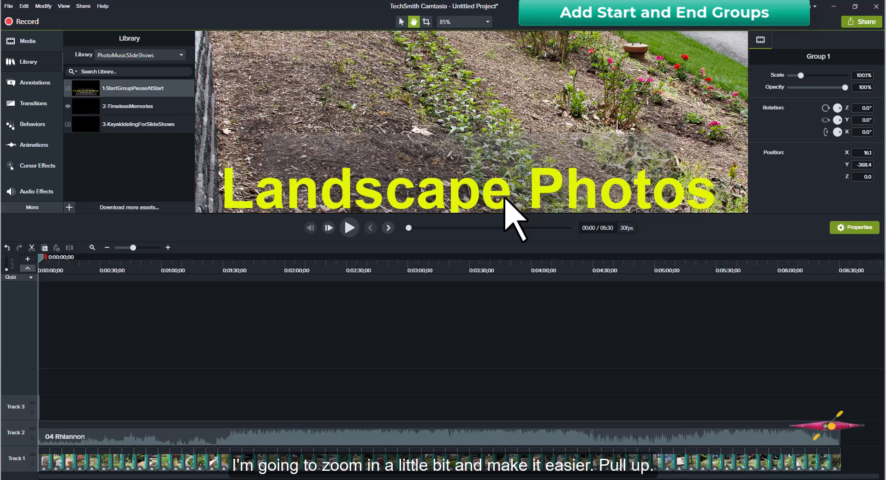
{"action": "left_click_drag", "start_coordinate": [505, 197], "coordinate": [510, 43]}
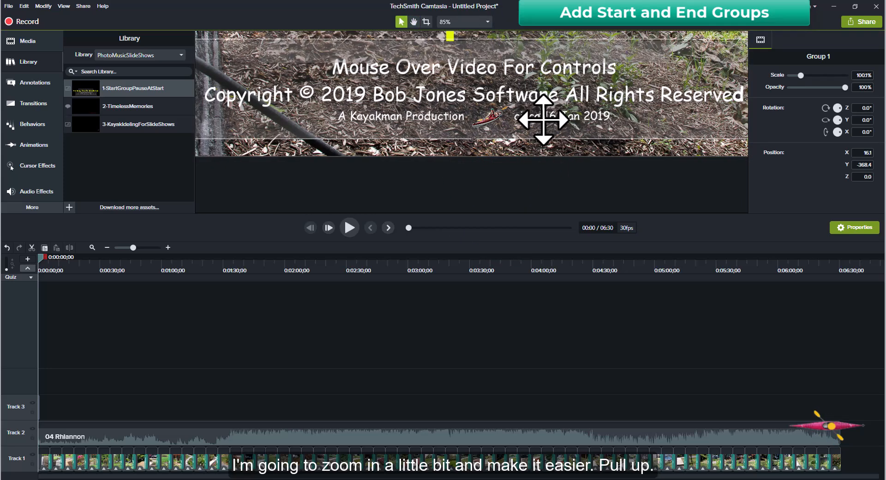
{"action": "double_click", "coordinate": [544, 118]}
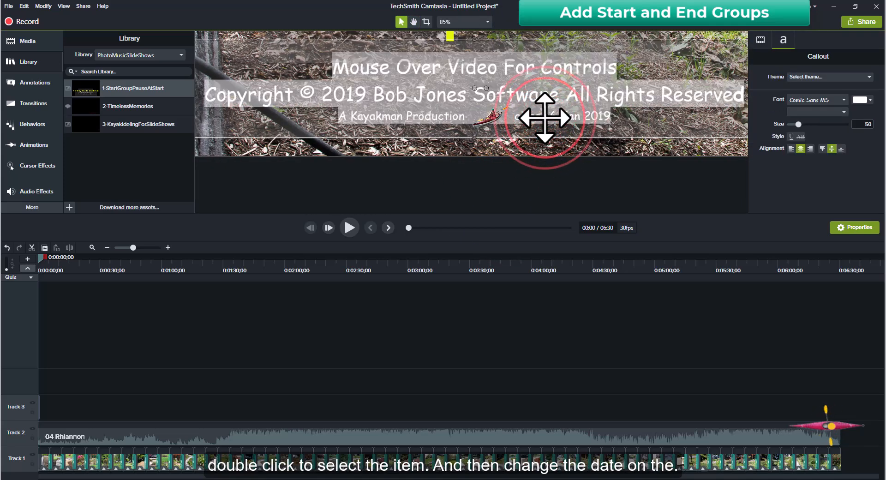
{"action": "double_click", "coordinate": [550, 116]}
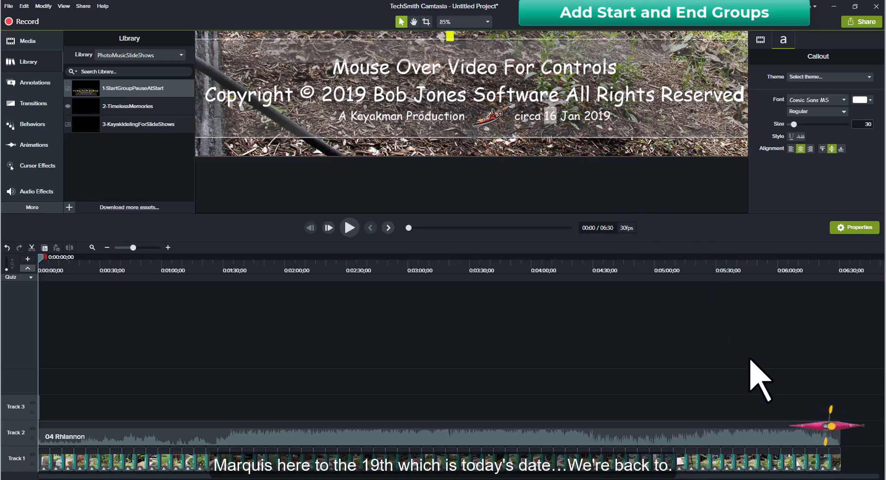
{"action": "type", "text": "19"}
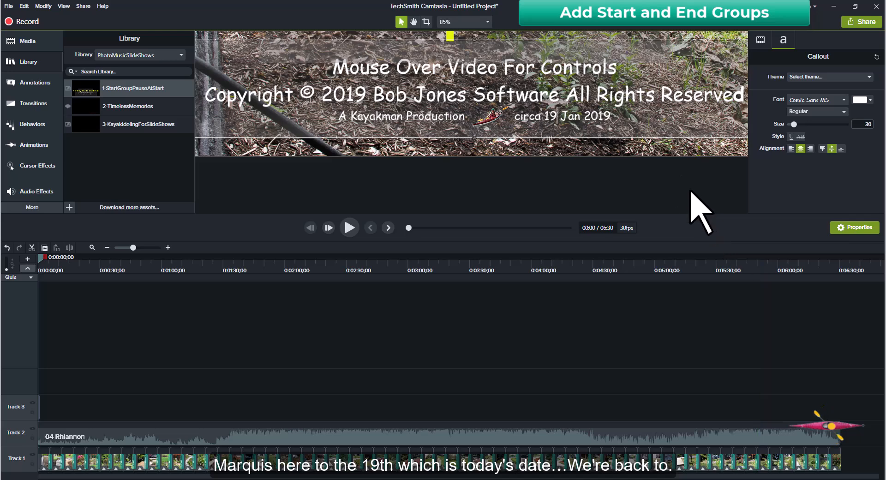
{"action": "left_click", "coordinate": [692, 192]}
{"action": "left_click", "coordinate": [468, 21]}
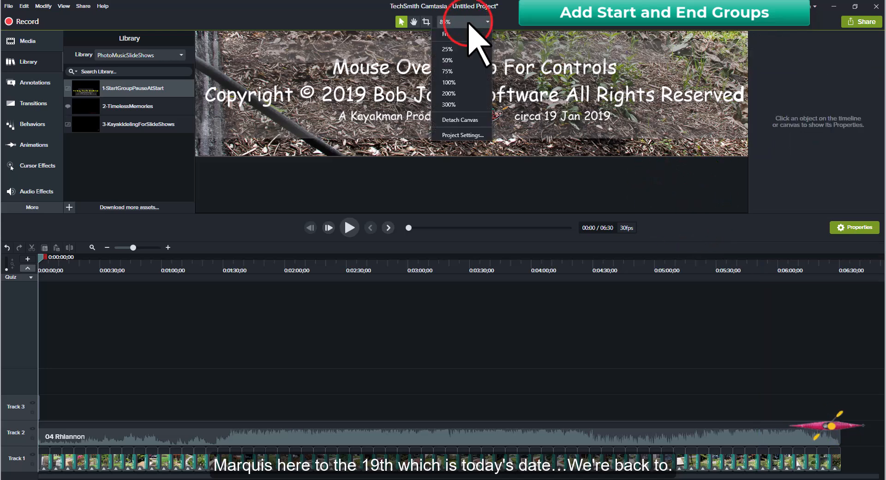
{"action": "left_click", "coordinate": [452, 33]}
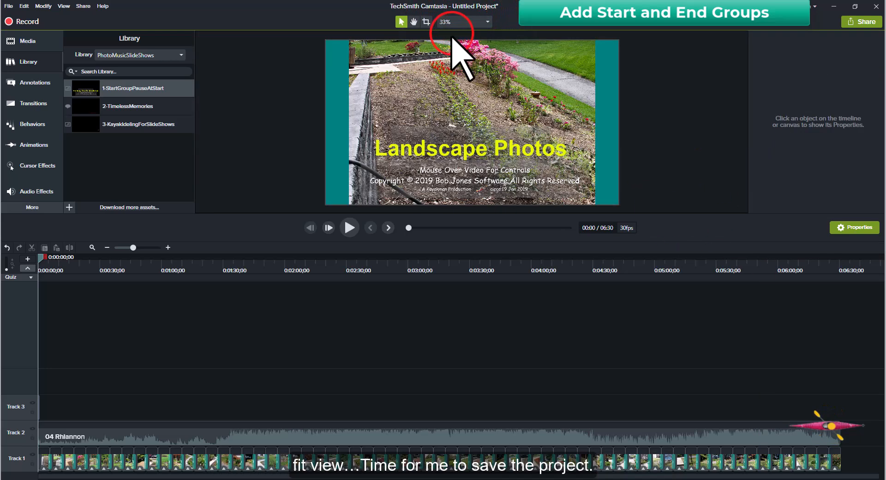
Save the project as LandscapePhotos.tscproj in the ActiveProjects folder, overwriting the existing file.
{"action": "left_click", "coordinate": [513, 359]}
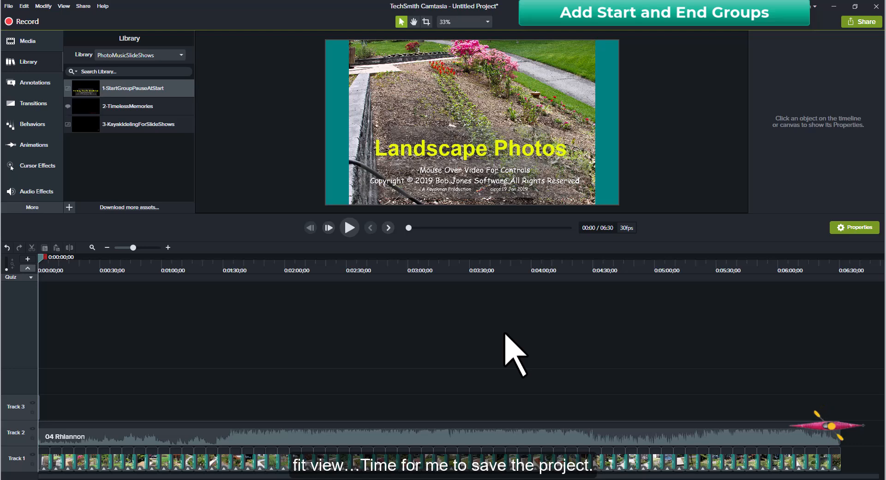
{"action": "key", "text": "ctrl+s"}
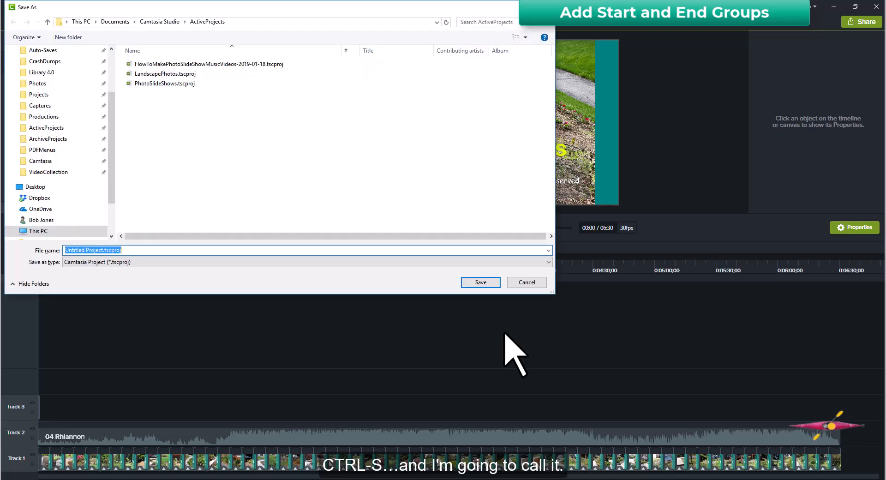
{"action": "left_click", "coordinate": [167, 74]}
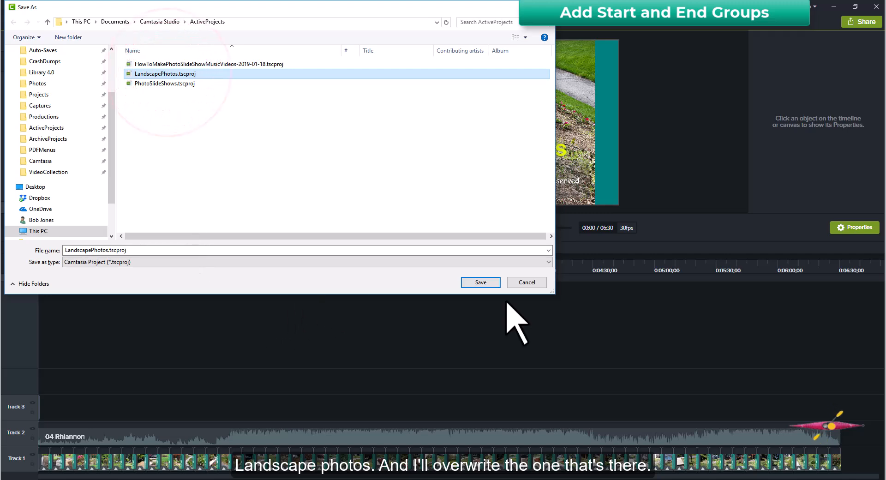
{"action": "left_click", "coordinate": [491, 285]}
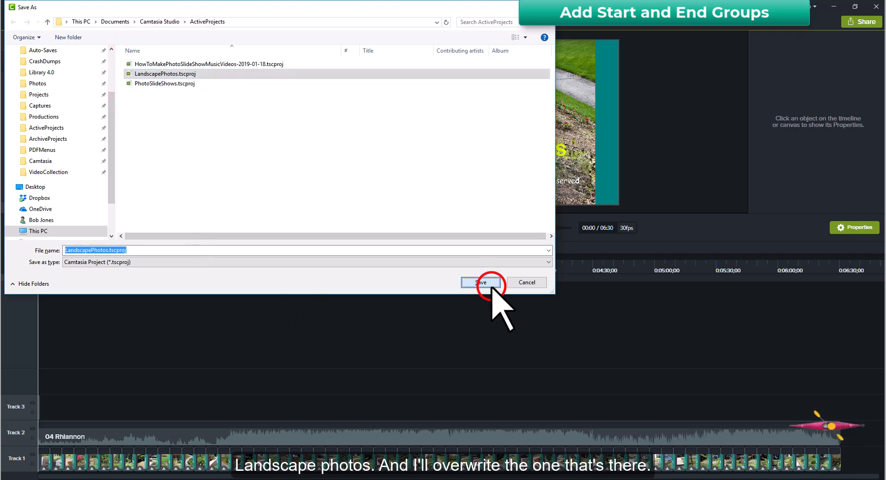
{"action": "left_click", "coordinate": [466, 245]}
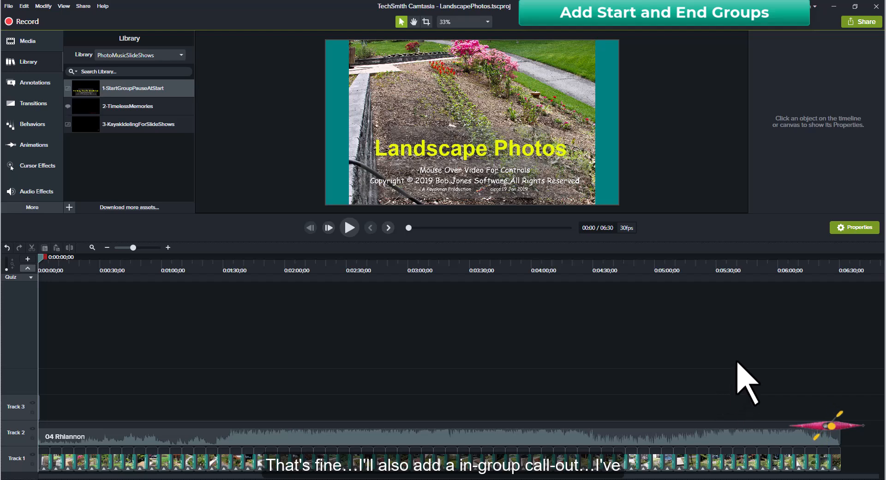
Add the 2-TimelessMemories asset from the library to the timeline at 0:06:26;02.
{"action": "left_click", "coordinate": [832, 266]}
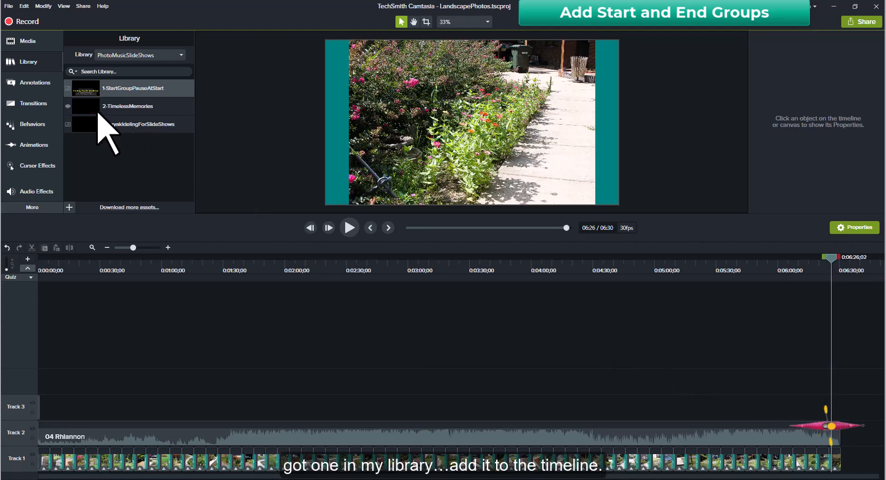
{"action": "right_click", "coordinate": [117, 108]}
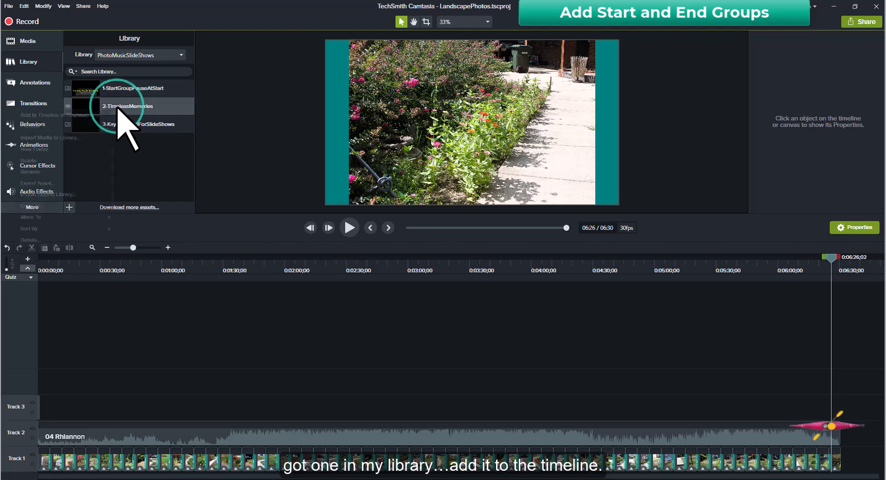
{"action": "left_click", "coordinate": [70, 115]}
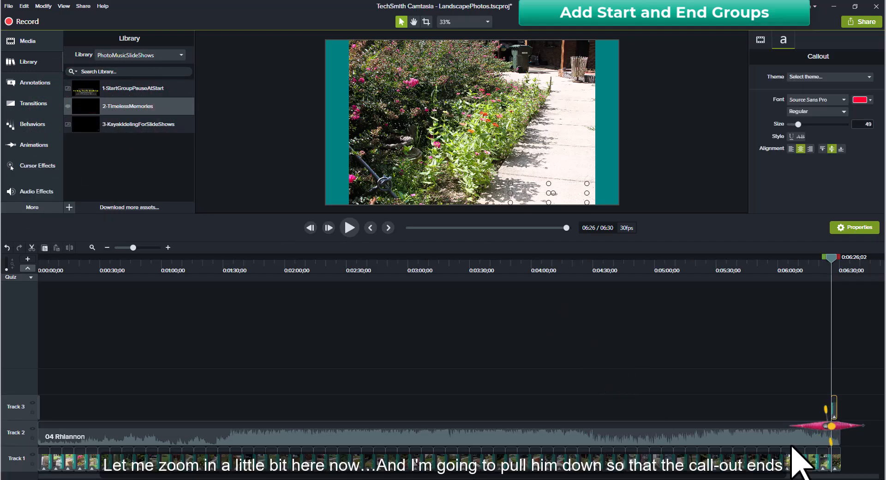
Move the Timeless Memories callout on Track 3 so it ends with the last photo, and check the project's final frame.
{"action": "left_click", "coordinate": [866, 352]}
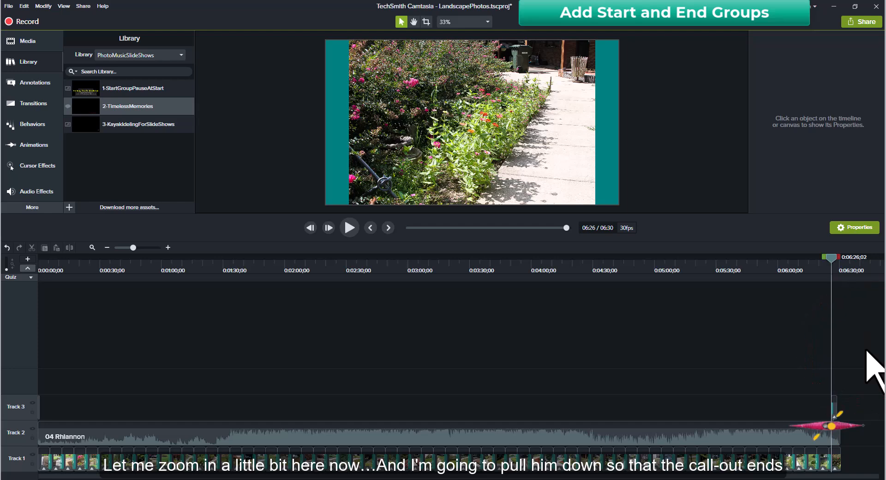
{"action": "scroll", "coordinate": [871, 367], "scroll_direction": "up", "scroll_amount": 5}
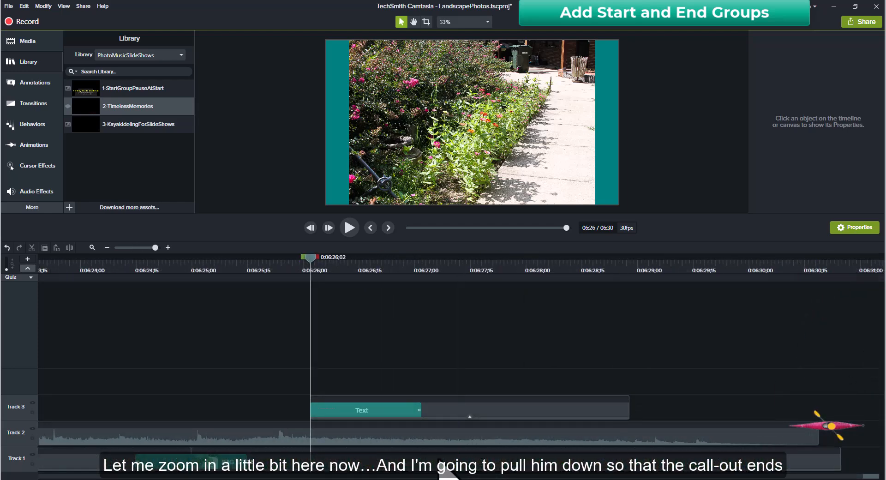
{"action": "left_click_drag", "start_coordinate": [511, 409], "coordinate": [716, 418]}
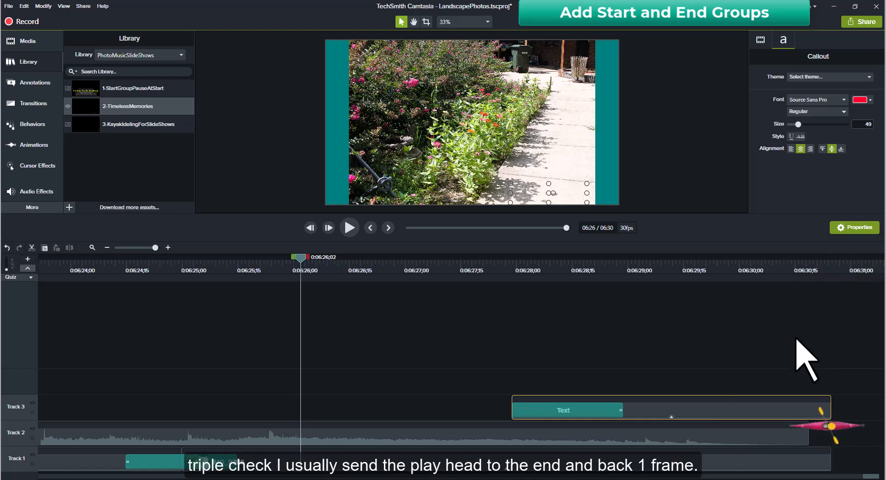
{"action": "key", "text": "ctrl+End"}
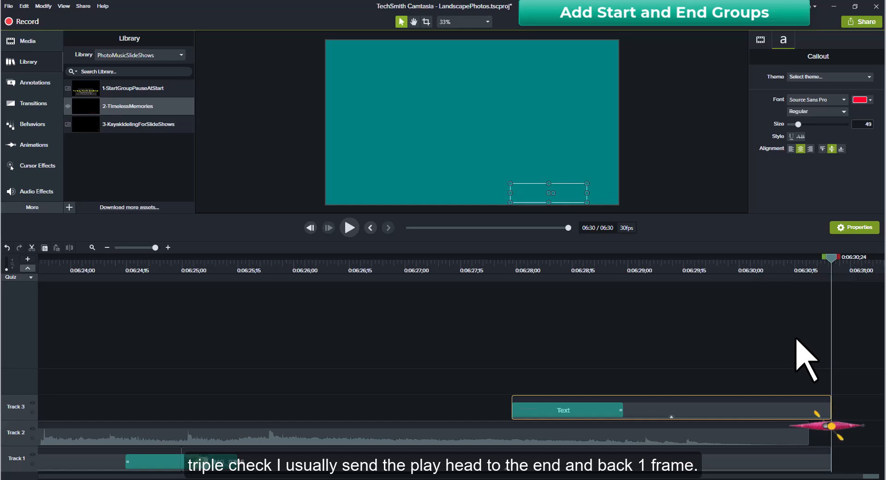
{"action": "key", "text": "comma"}
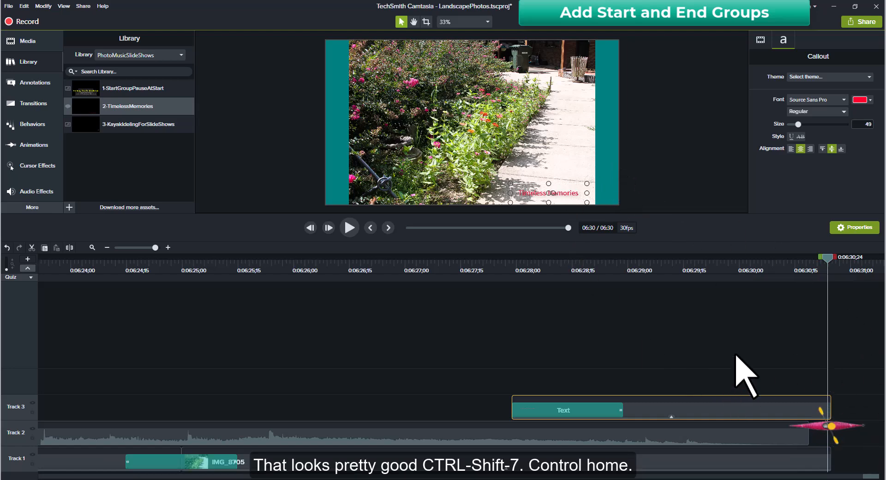
Fit the whole timeline in view, return the playhead to the start and save the project.
{"action": "key", "text": "ctrl+shift+7"}
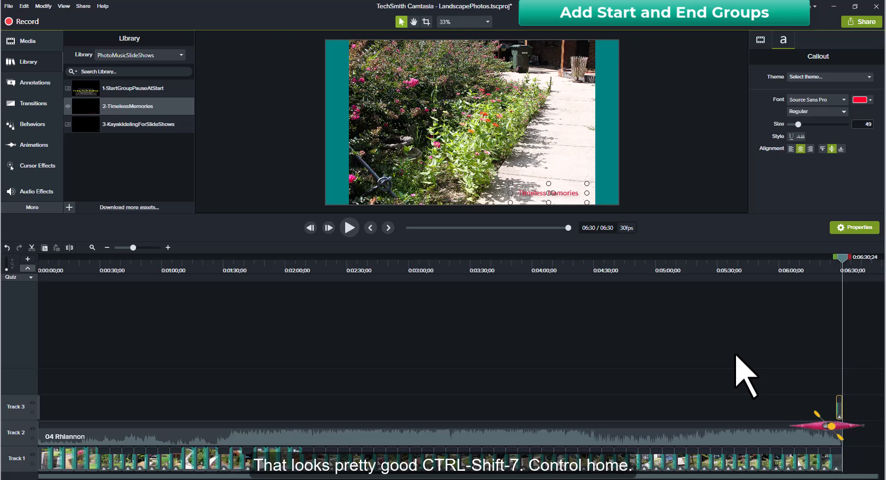
{"action": "key", "text": "ctrl+Home"}
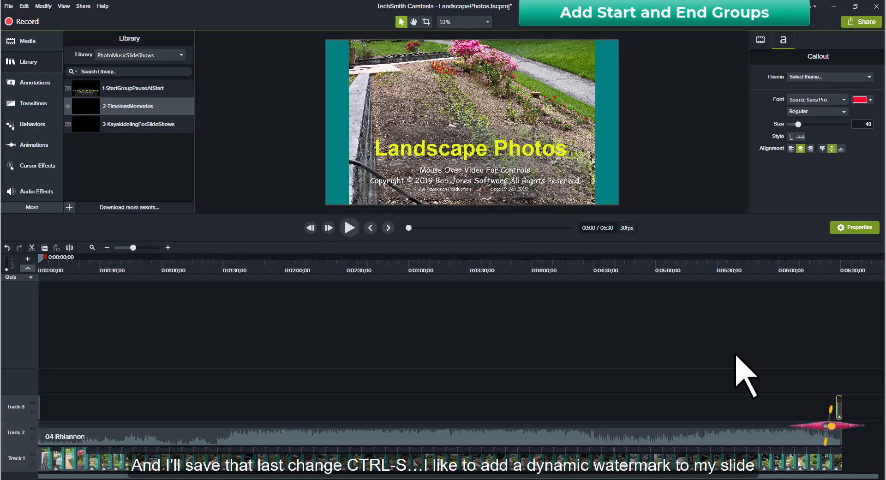
{"action": "key", "text": "ctrl+s"}
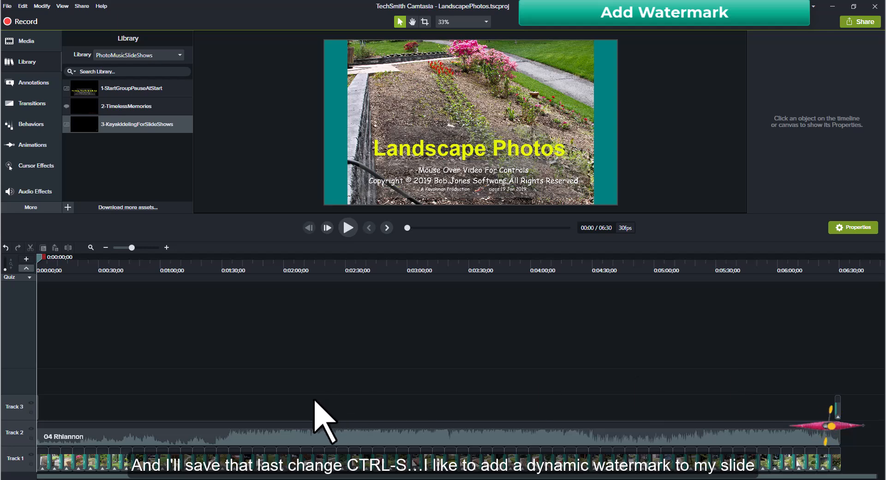
Add the 3-KayakIdelingForSlideShows watermark from the library at the start of the timeline and show its full length.
{"action": "right_click", "coordinate": [124, 128]}
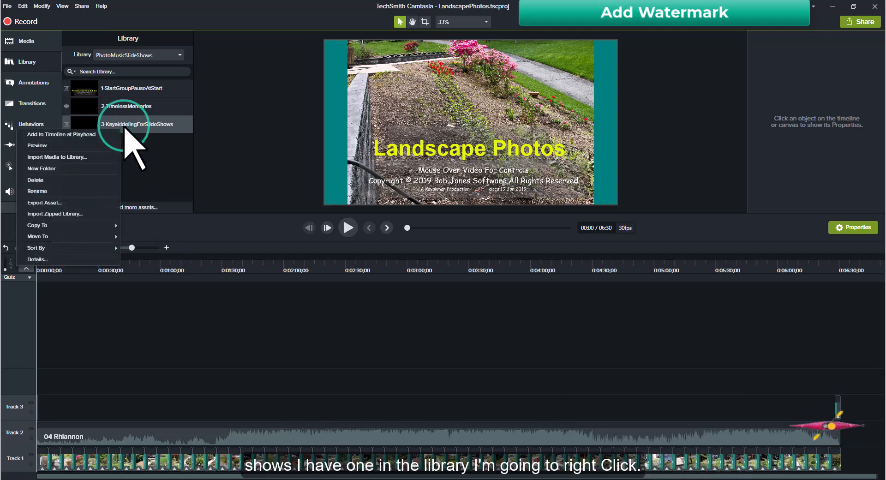
{"action": "left_click", "coordinate": [88, 134]}
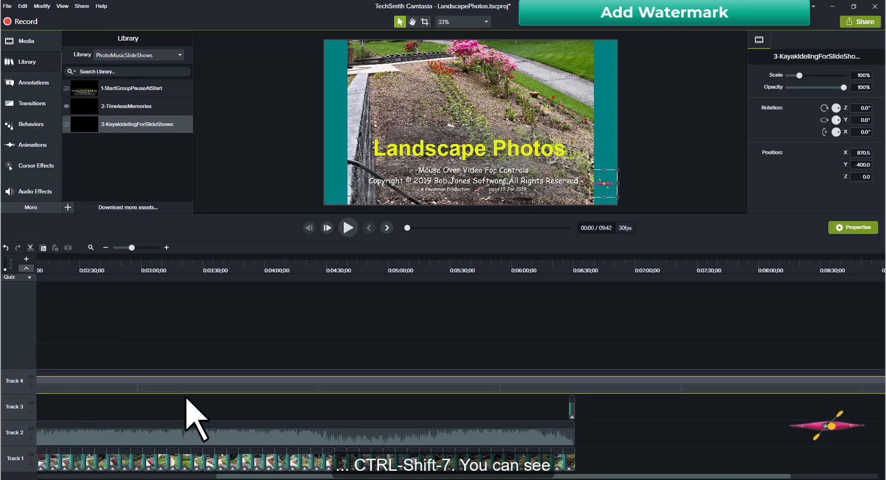
{"action": "key", "text": "ctrl+shift+7"}
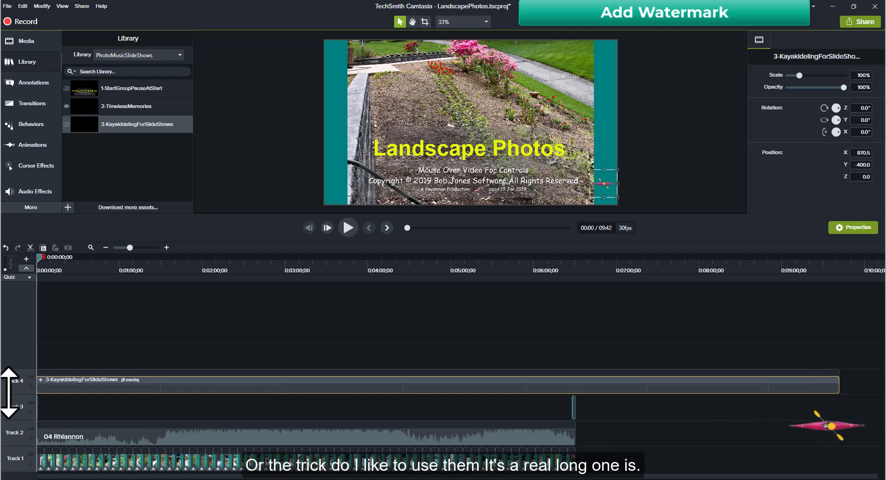
Cut the kayak watermark group on Track 4 off at the slideshow's end, 0:06:30;25, hiding the track temporarily to locate that point.
{"action": "left_click", "coordinate": [31, 378]}
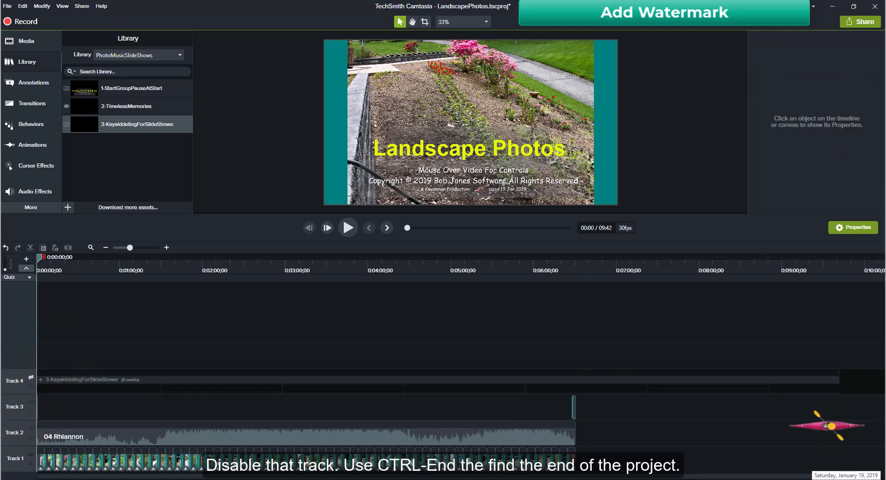
{"action": "key", "text": "ctrl+End"}
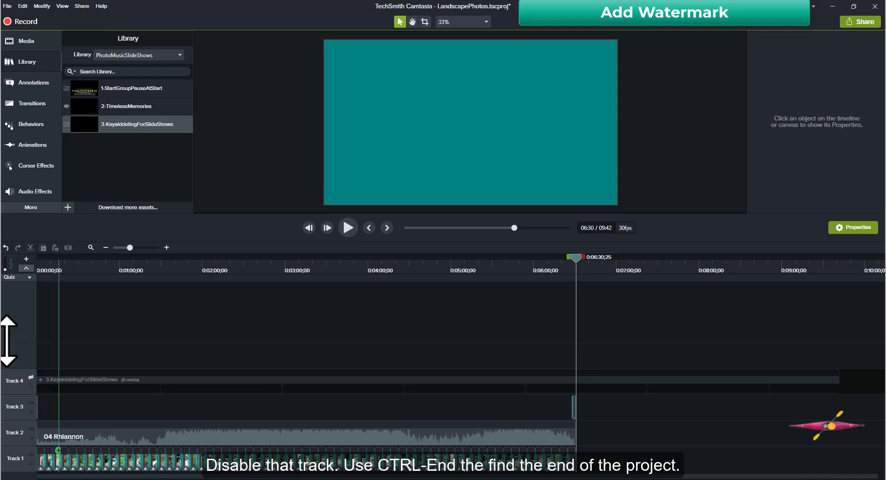
{"action": "left_click", "coordinate": [31, 378]}
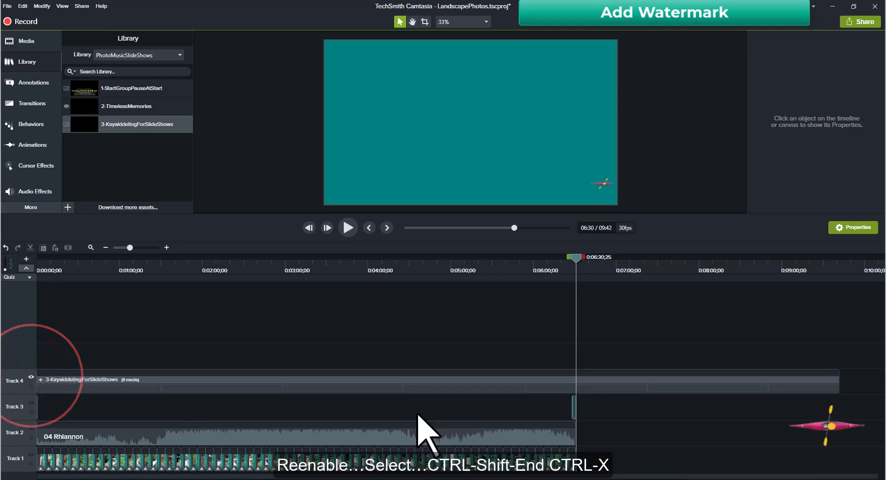
{"action": "left_click", "coordinate": [690, 388]}
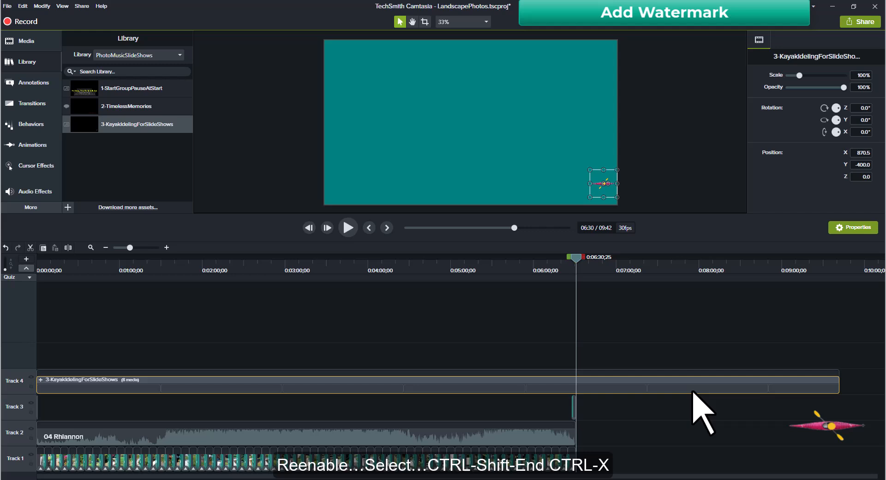
{"action": "key", "text": "ctrl+shift+End"}
{"action": "key", "text": "ctrl+x"}
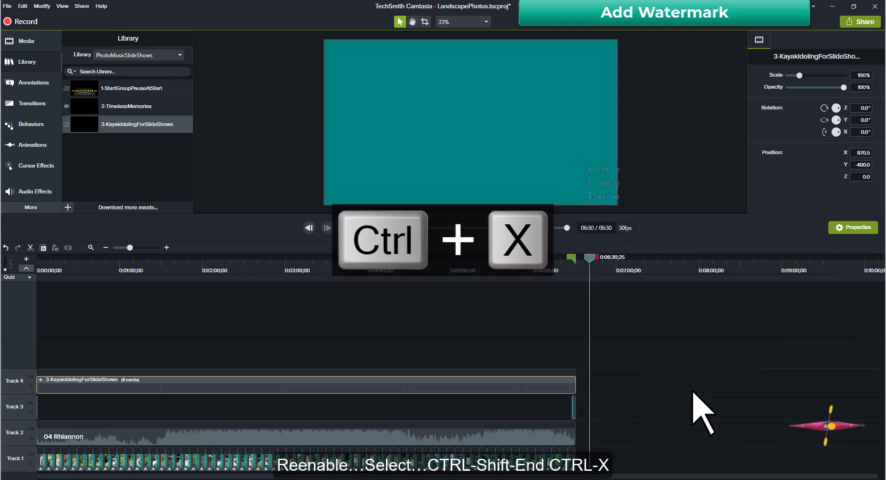
Fit the trimmed timeline in view, move the playhead back to the start and save the watermarked project.
{"action": "key", "text": "ctrl+shift+7"}
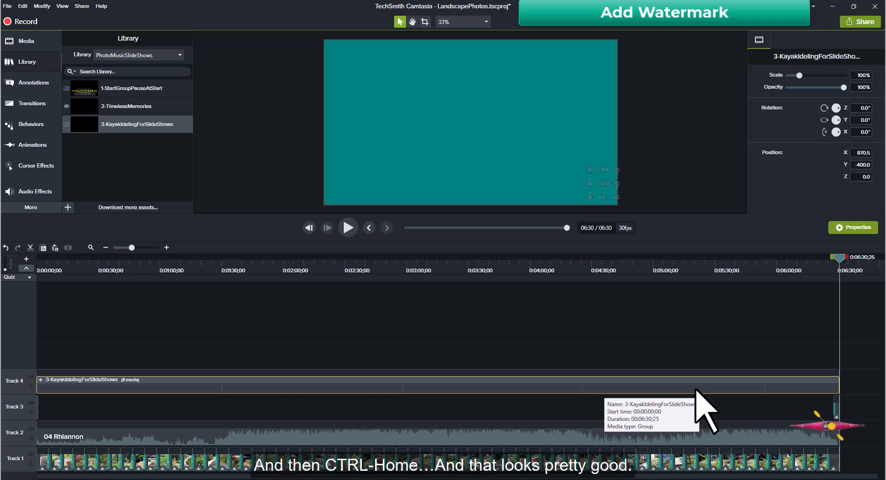
{"action": "key", "text": "ctrl+Home"}
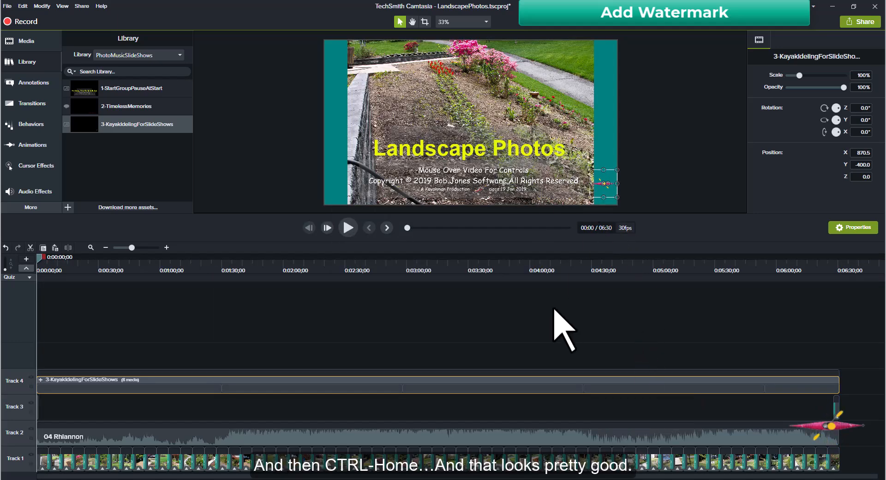
{"action": "key", "text": "ctrl+s"}
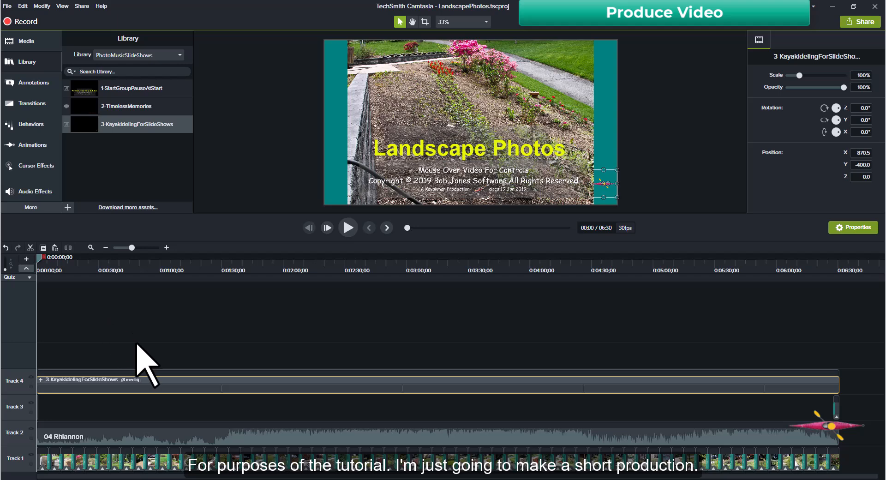
Select the timeline from the start to 0:00:33;14 and set up producing that selection with custom production settings as MP4 - Smart Player (HTML5).
{"action": "left_click_drag", "start_coordinate": [45, 259], "coordinate": [113, 266]}
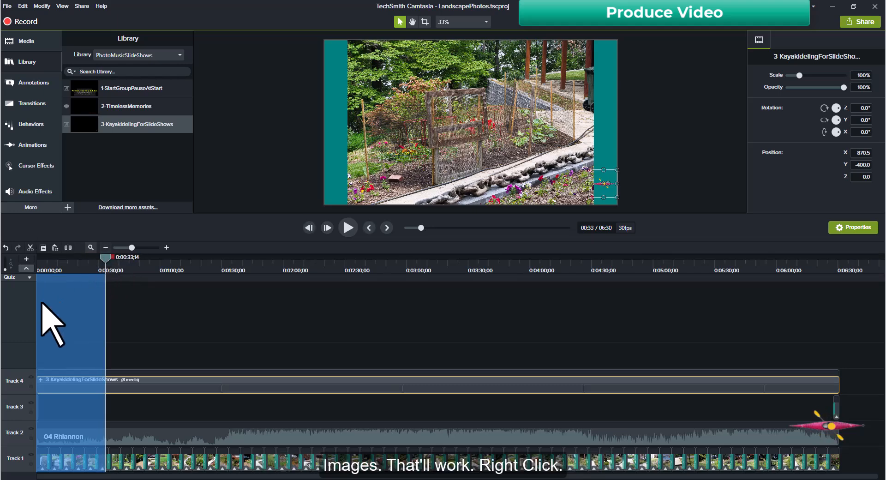
{"action": "right_click", "coordinate": [75, 351]}
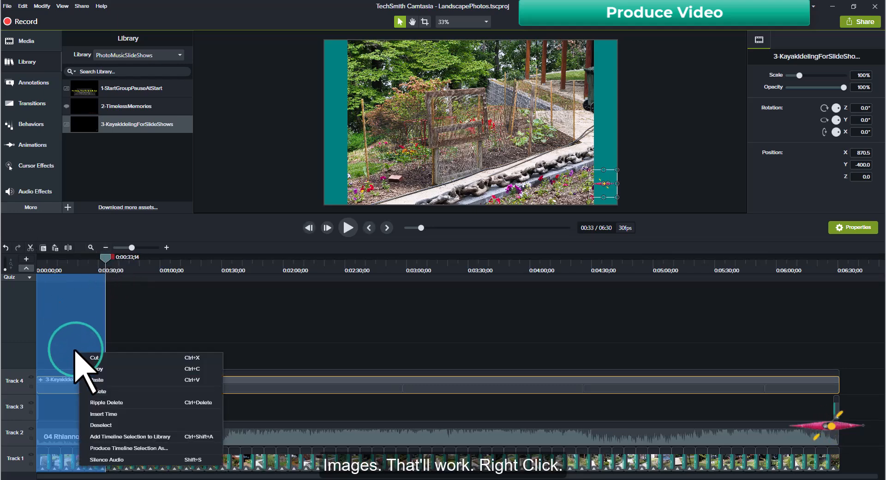
{"action": "left_click", "coordinate": [133, 448]}
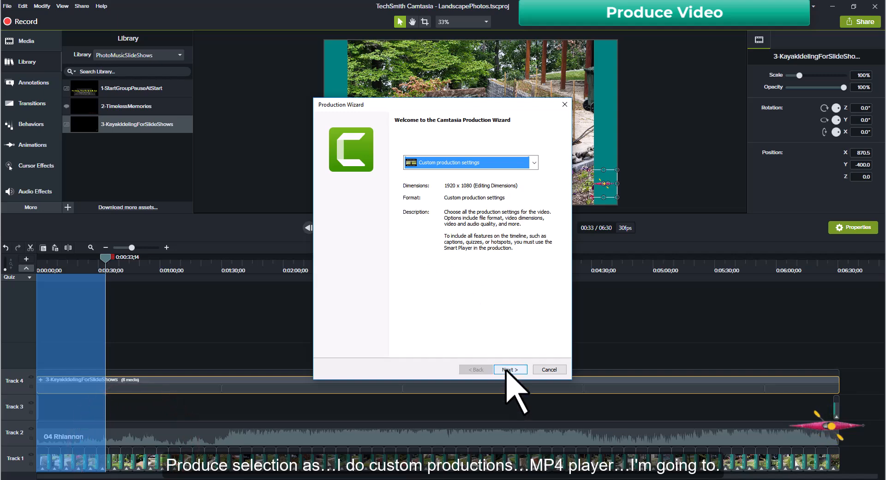
{"action": "left_click", "coordinate": [506, 370]}
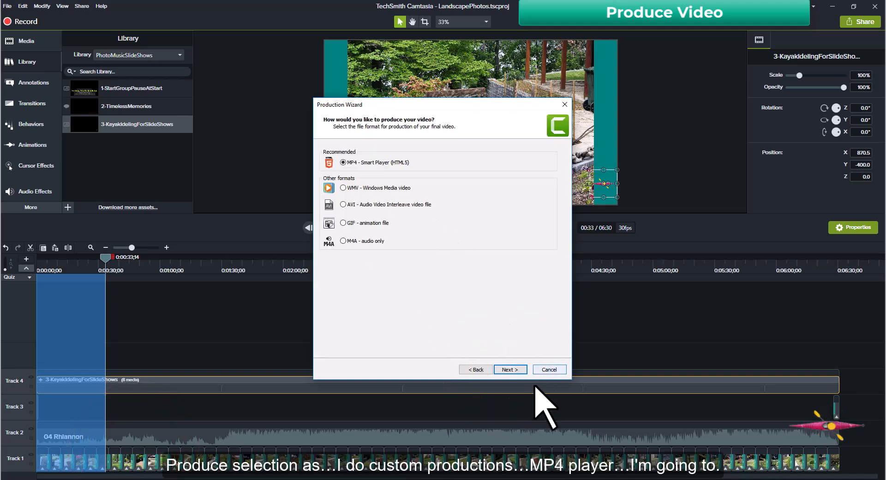
{"action": "left_click", "coordinate": [509, 369]}
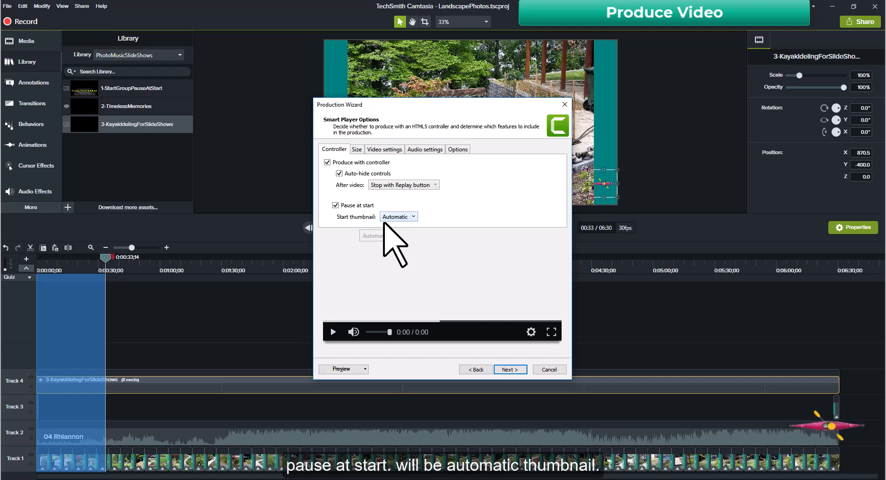
Review the Smart Player's size, video, audio and additional feature settings for the production.
{"action": "left_click", "coordinate": [358, 150]}
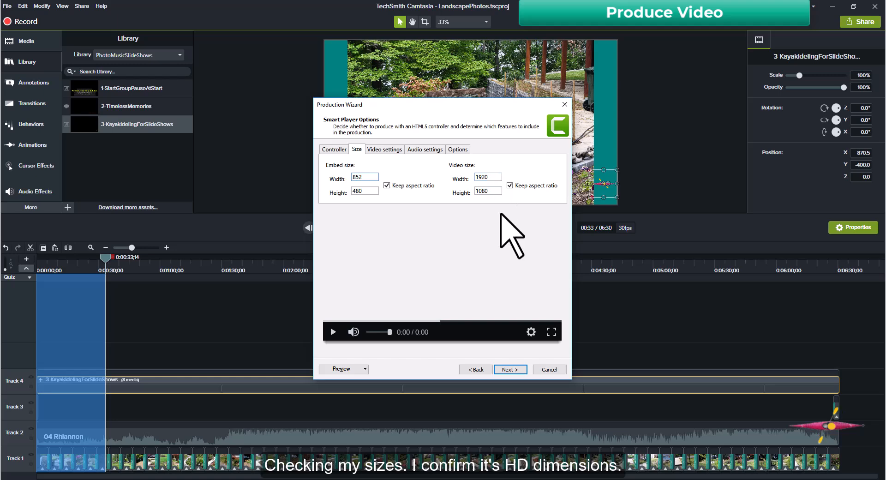
{"action": "left_click", "coordinate": [384, 150]}
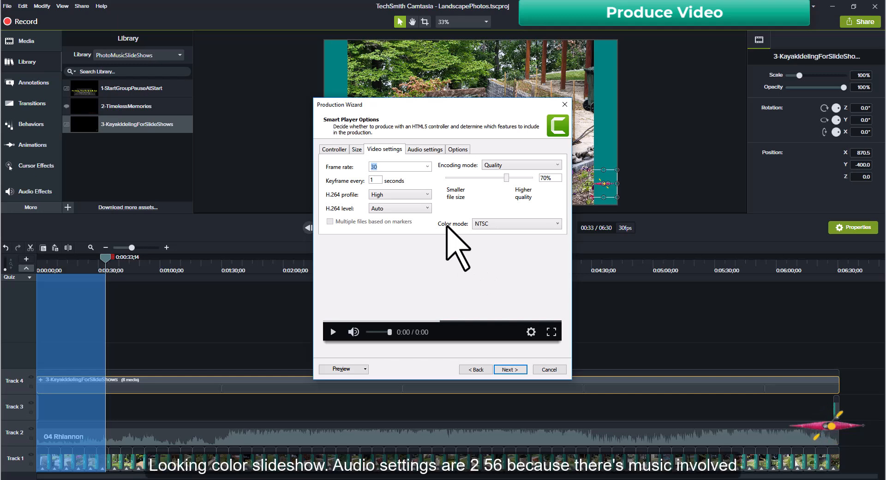
{"action": "left_click", "coordinate": [428, 149]}
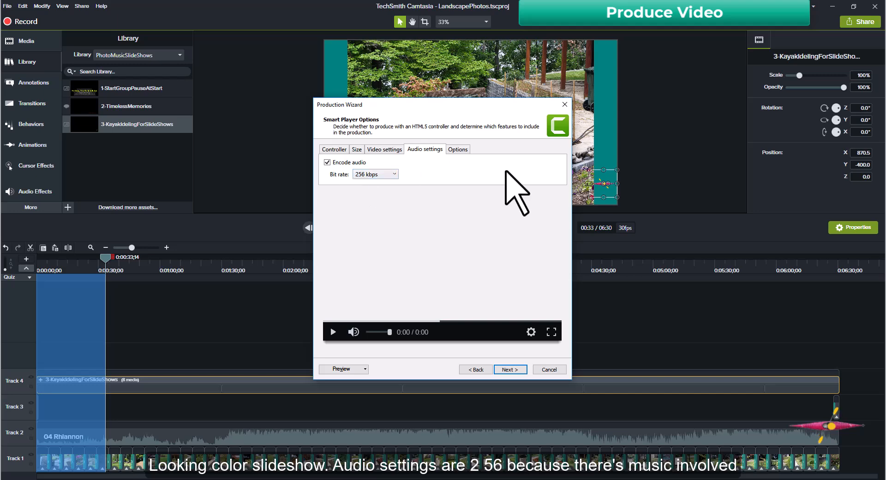
{"action": "left_click", "coordinate": [458, 149]}
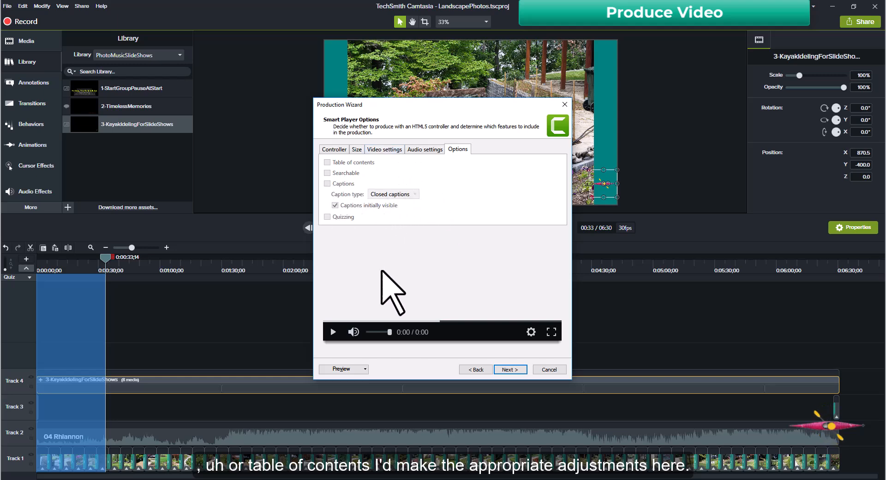
Accept the video options and produce the selection as LandscapePhotos in the Camtasia Studio Productions folder.
{"action": "left_click", "coordinate": [509, 369]}
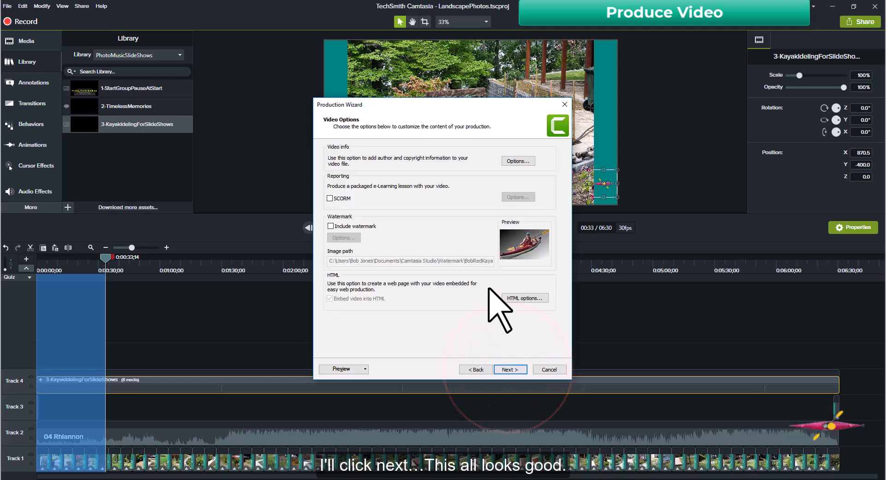
{"action": "left_click", "coordinate": [510, 369]}
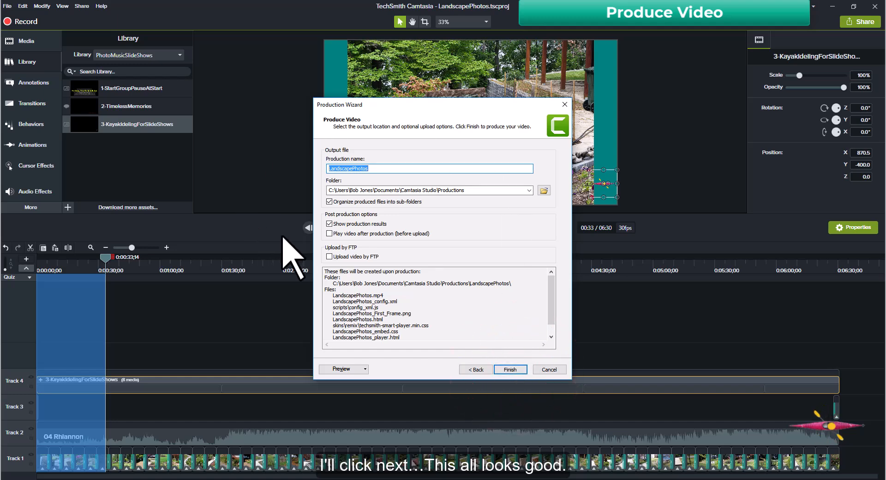
{"action": "left_click", "coordinate": [510, 369]}
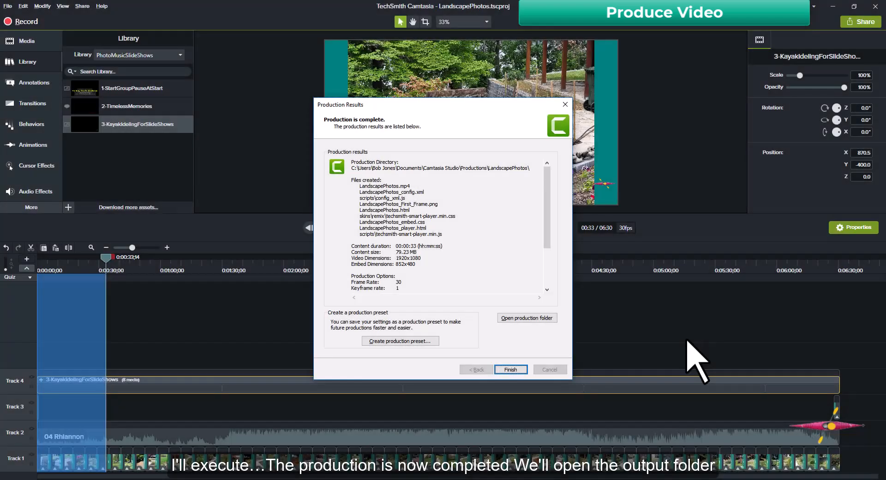
Open the production folder, launch LandscapePhotos_player.html in the browser and play the slideshow in full screen.
{"action": "left_click", "coordinate": [530, 319]}
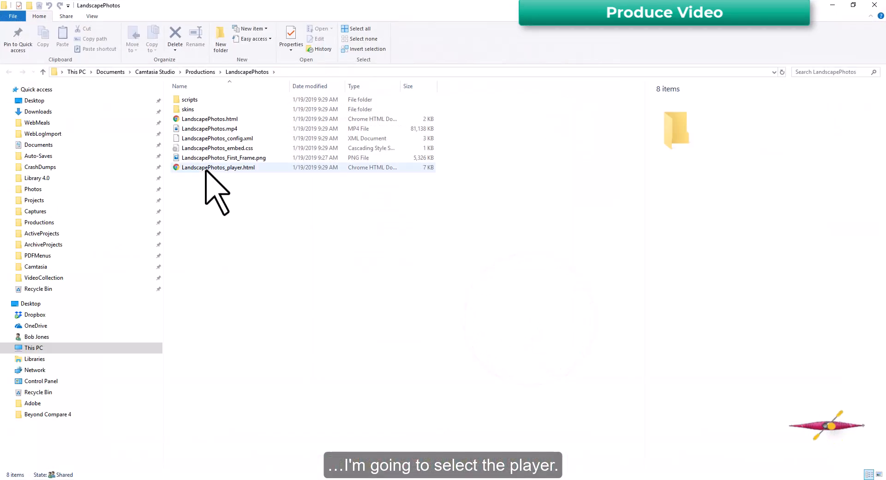
{"action": "left_click", "coordinate": [206, 169]}
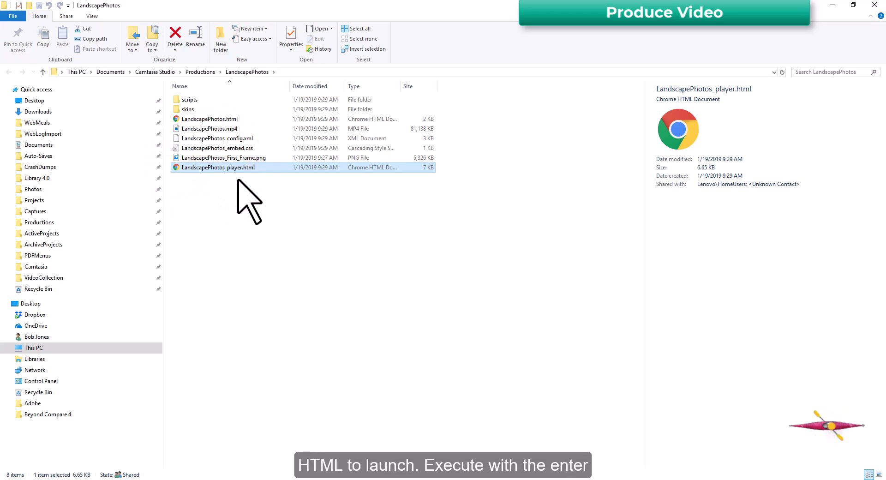
{"action": "key", "text": "Return"}
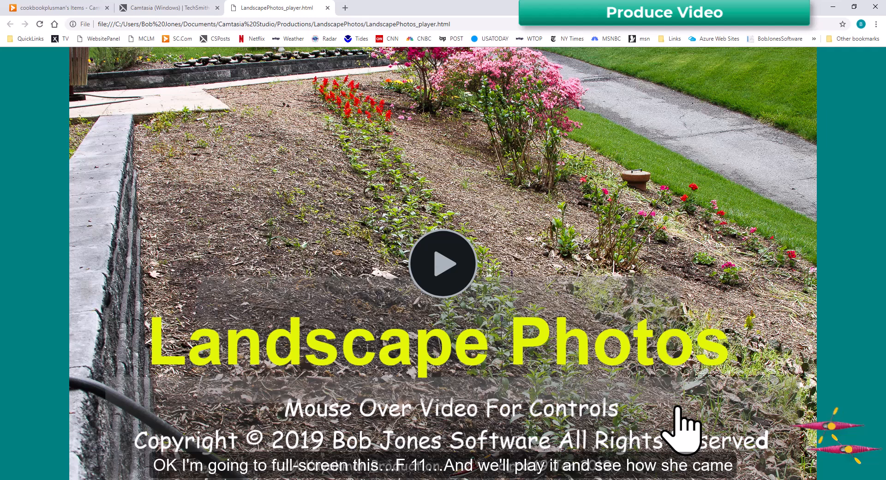
{"action": "key", "text": "F11"}
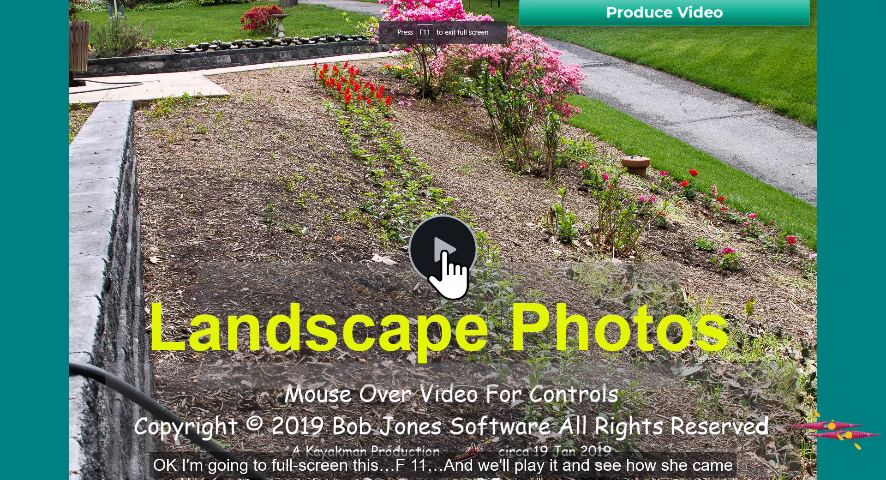
{"action": "left_click", "coordinate": [442, 251]}
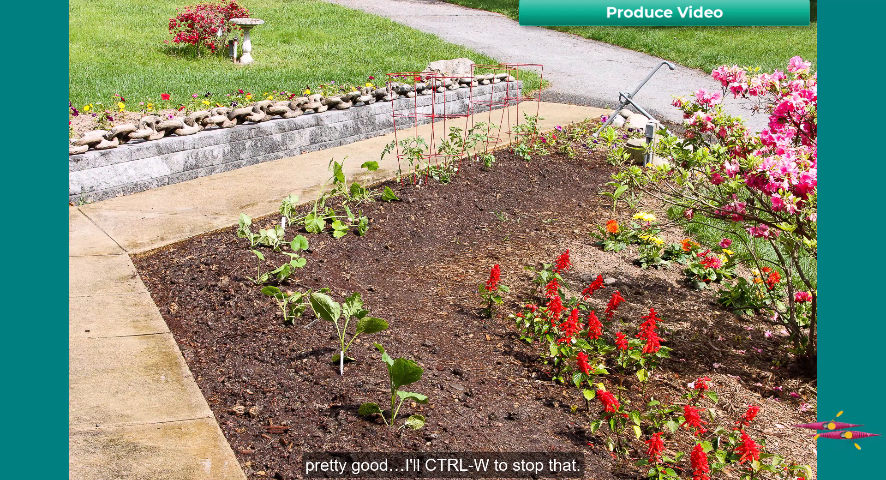
Close the player page, leave full screen, switch back to Camtasia, dismiss the production results and save the project.
{"action": "key", "text": "ctrl+w"}
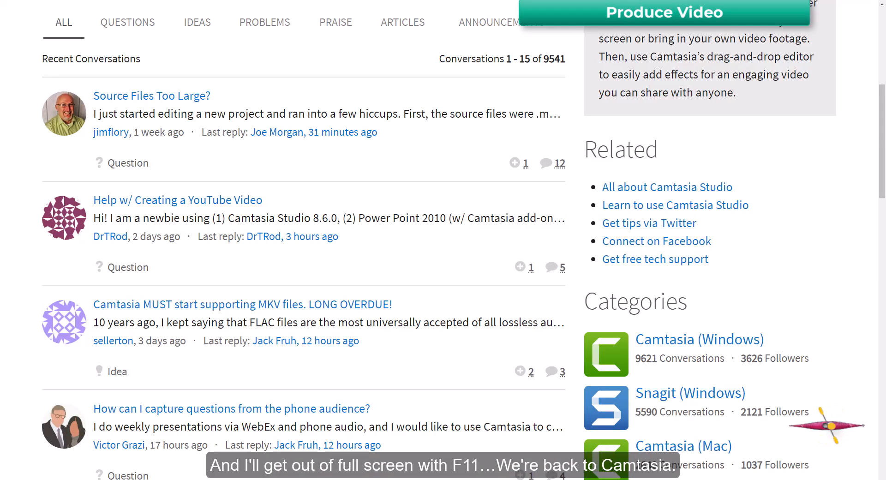
{"action": "key", "text": "F11"}
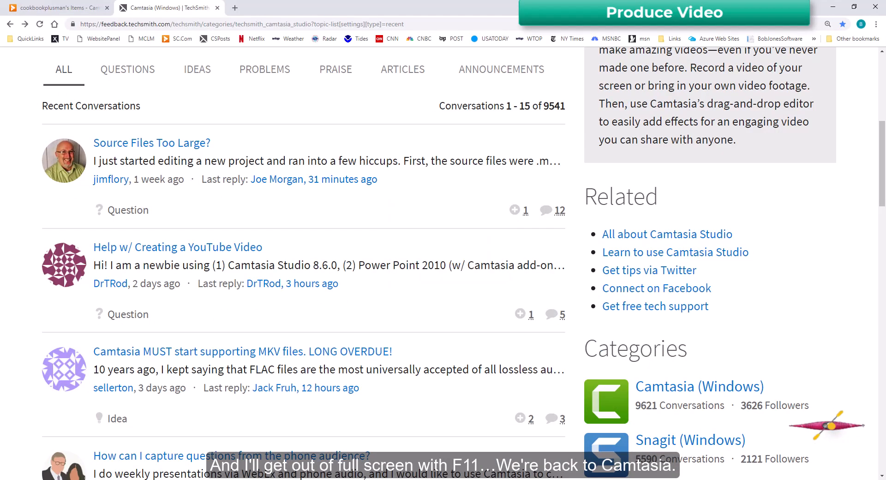
{"action": "key", "text": "alt+Tab"}
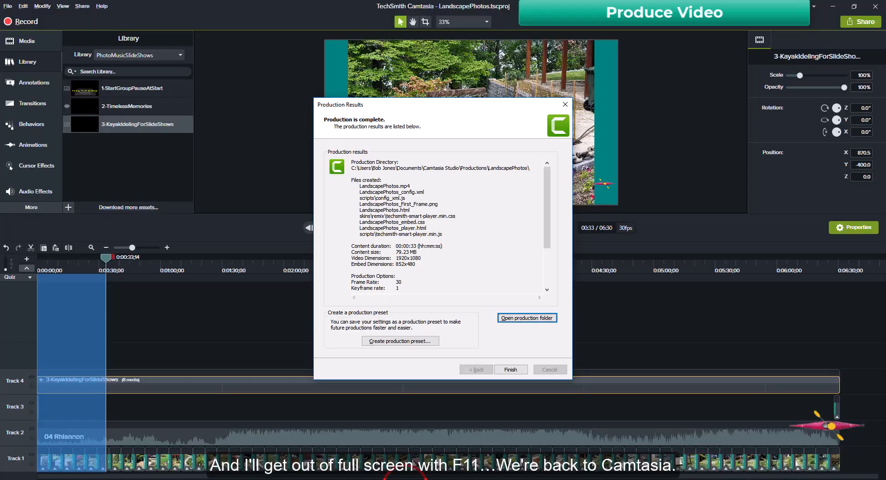
{"action": "left_click", "coordinate": [519, 371]}
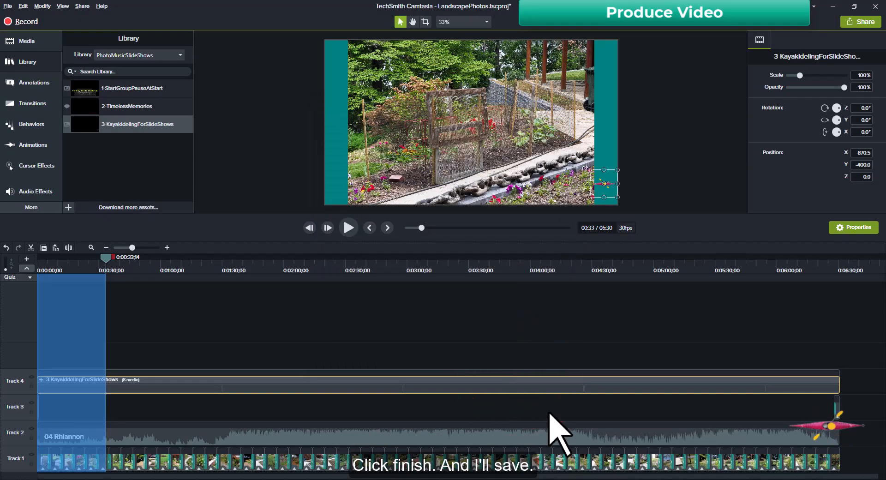
{"action": "key", "text": "ctrl+s"}
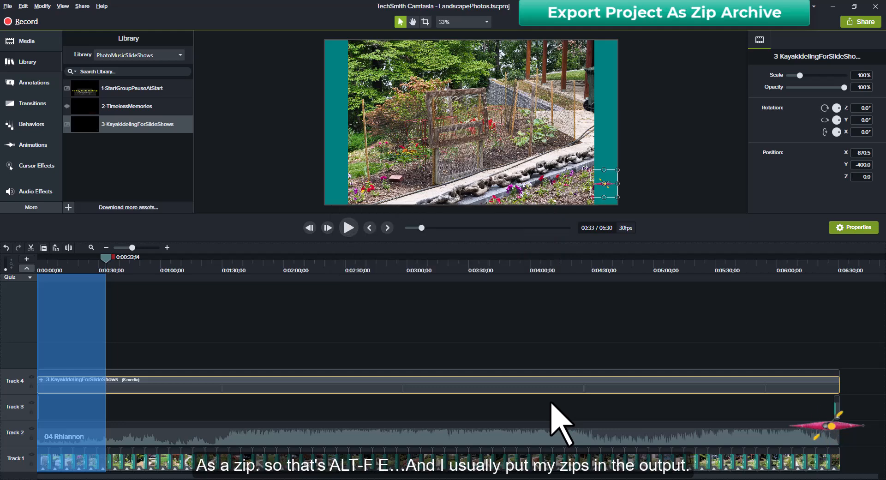
Export the project as LandscapePhotos.zip into the LandscapePhotos folder inside Productions.
{"action": "key", "text": "alt+f"}
{"action": "key", "text": "e"}
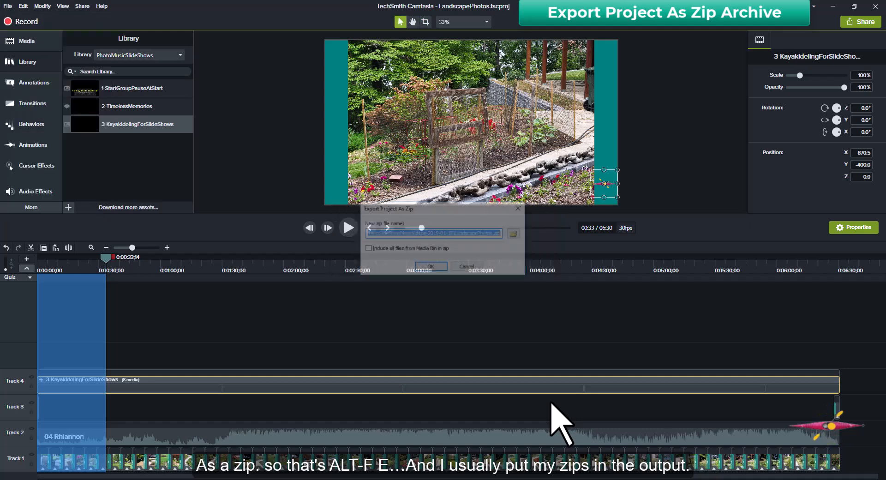
{"action": "left_click", "coordinate": [516, 235]}
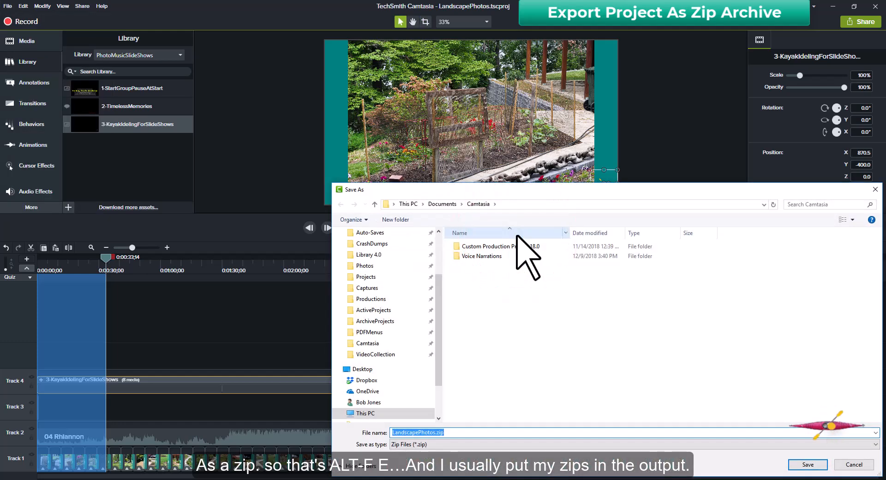
{"action": "left_click", "coordinate": [369, 299]}
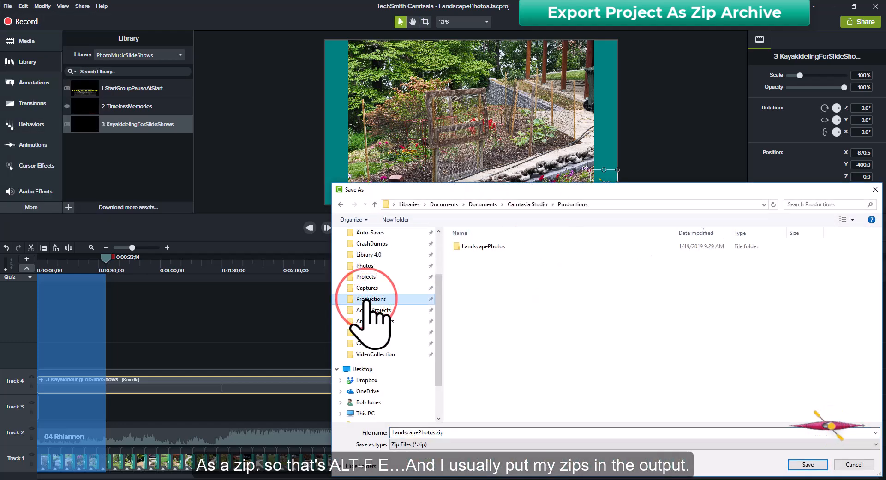
{"action": "double_click", "coordinate": [456, 247]}
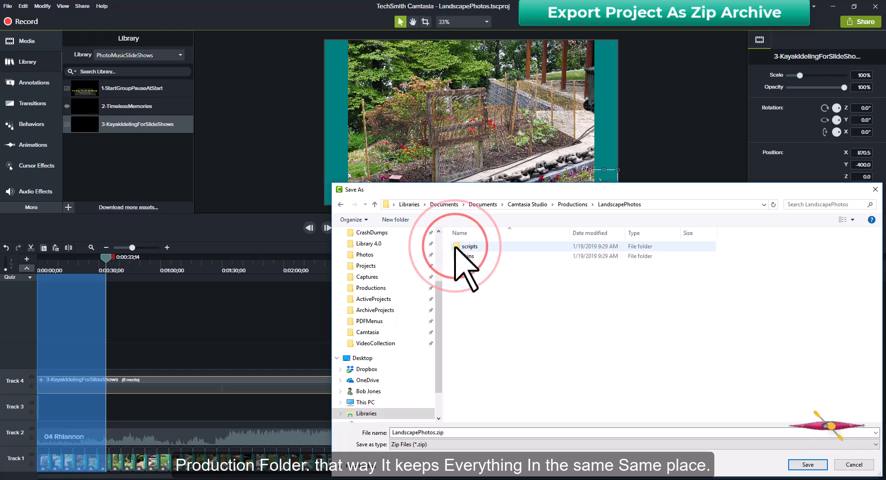
{"action": "left_click", "coordinate": [808, 464]}
{"action": "left_click", "coordinate": [437, 267]}
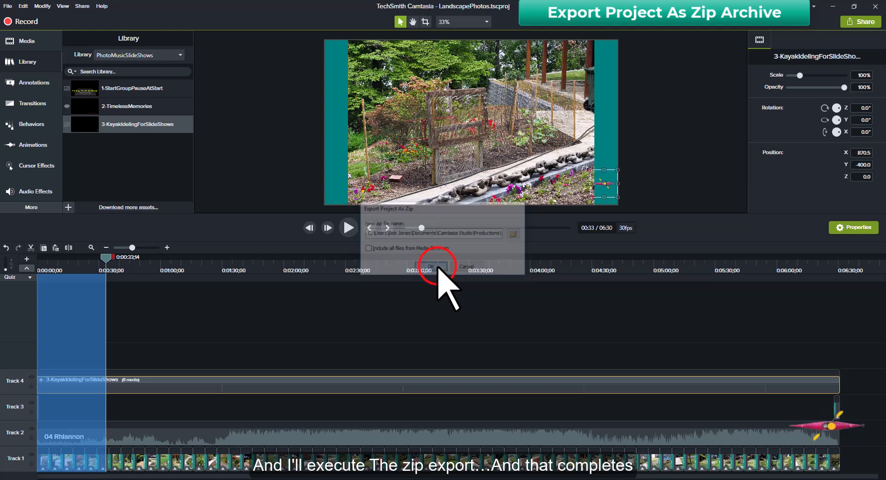